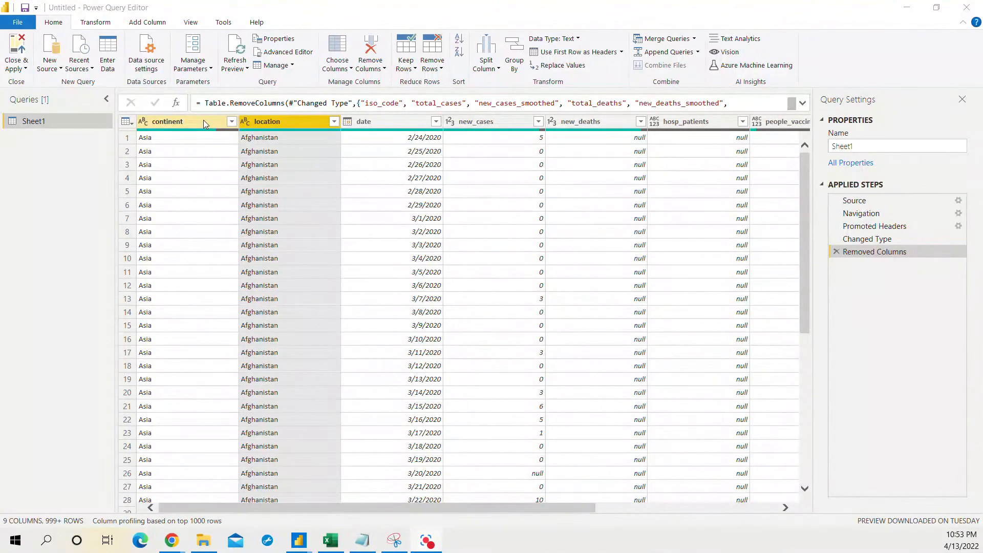
# Load the complete list of continent filter values, check whether null is among them, and leave the filter unchanged
pyautogui.click(204, 119)
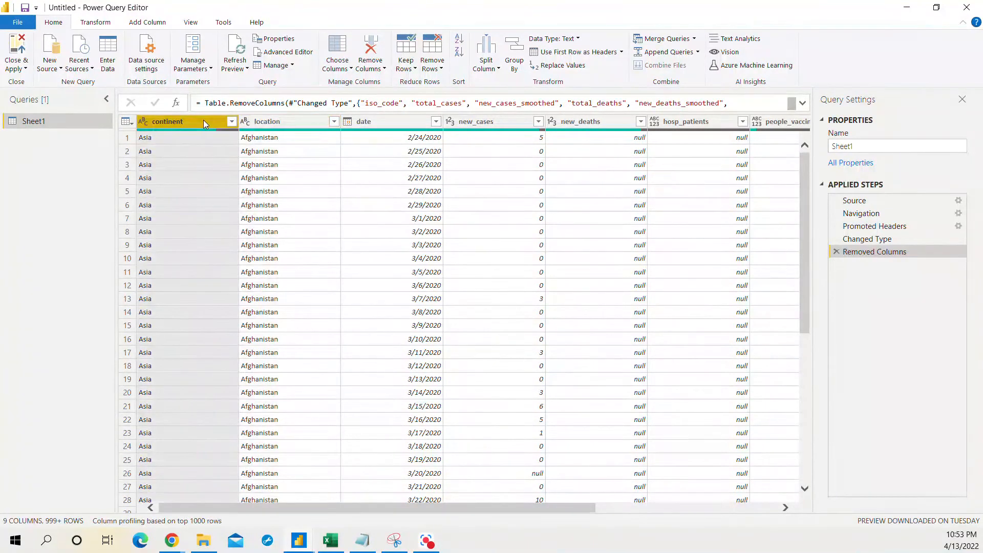
pyautogui.click(231, 122)
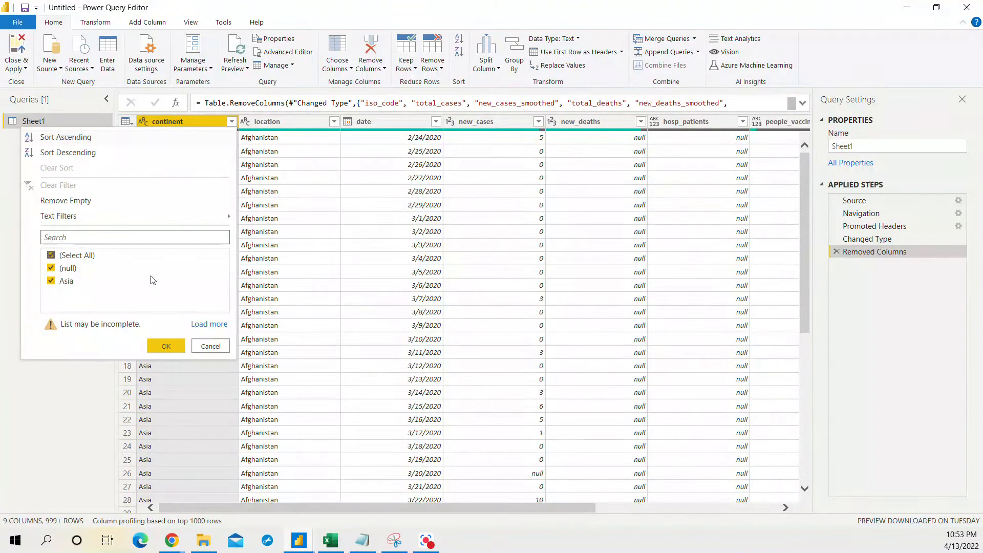
pyautogui.click(218, 324)
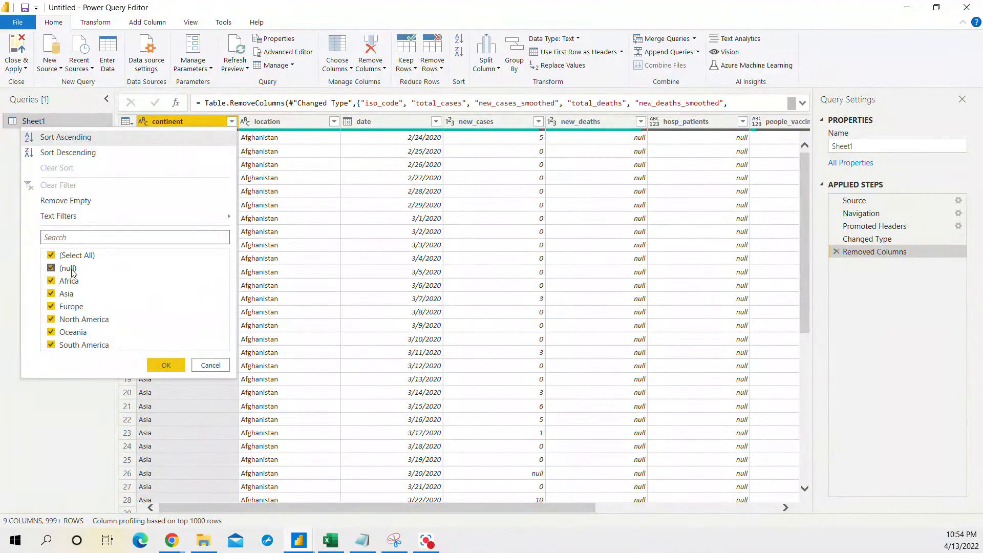
pyautogui.click(227, 369)
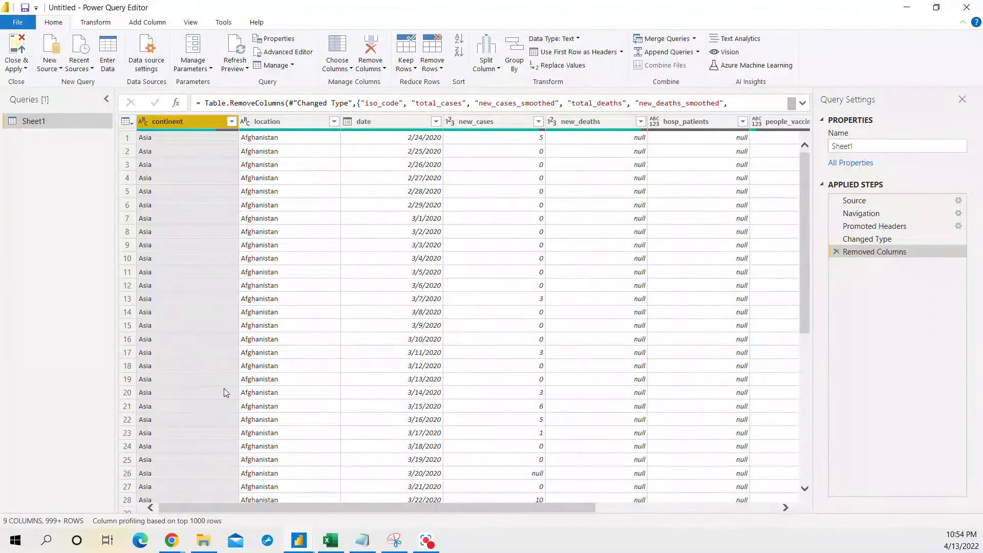
# Filter the location column to Africa only to inspect its rows, and delete that filter step
pyautogui.click(292, 123)
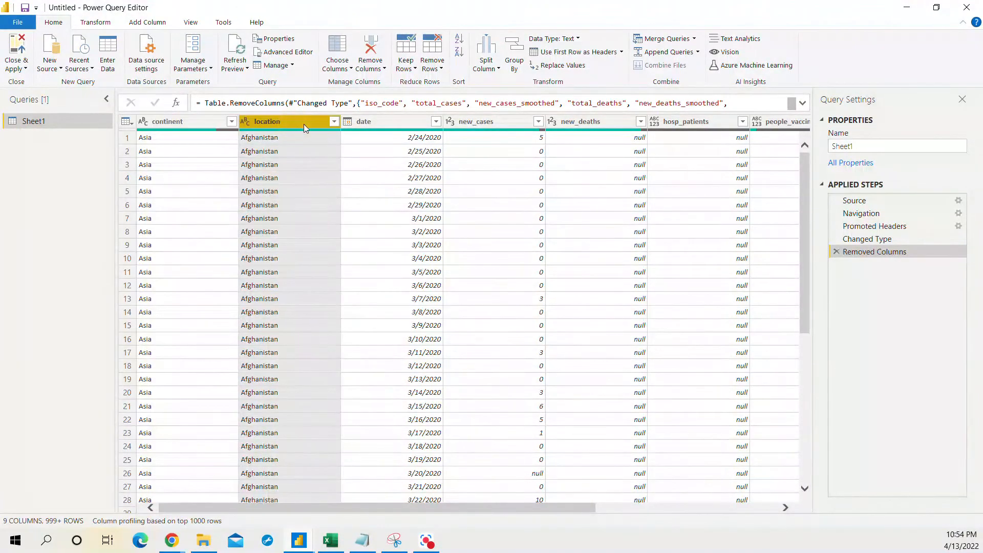
pyautogui.click(335, 122)
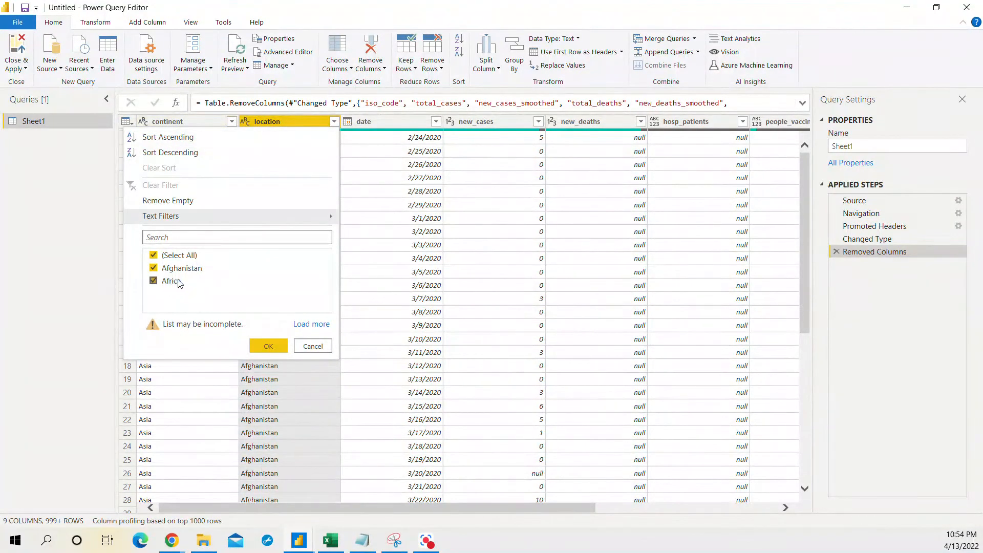
pyautogui.click(160, 268)
pyautogui.click(168, 254)
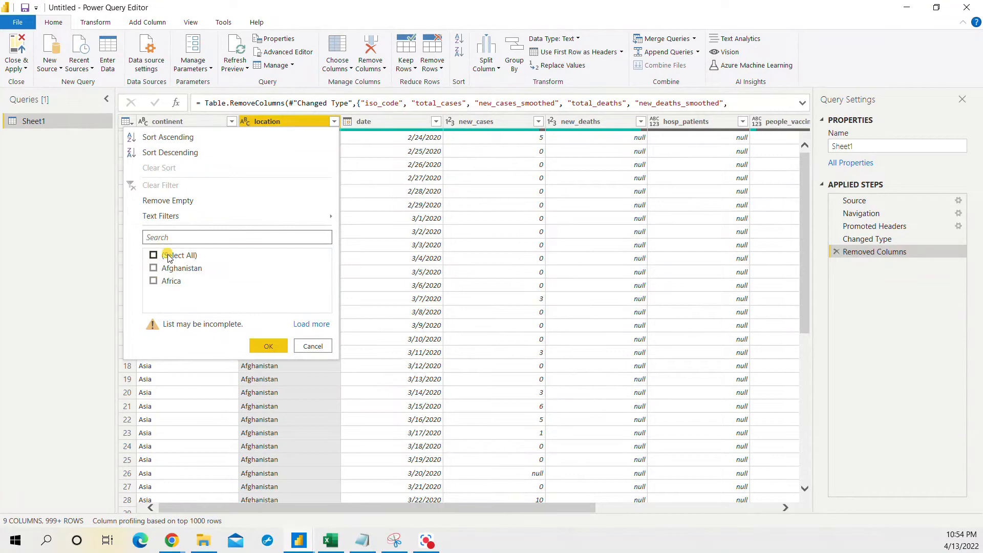
pyautogui.click(309, 324)
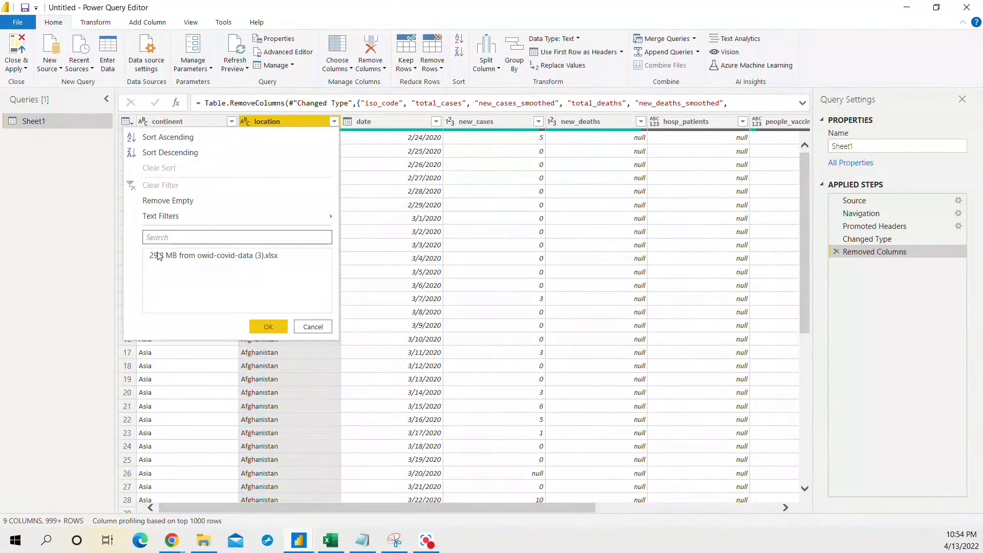
pyautogui.click(153, 255)
pyautogui.click(153, 282)
pyautogui.click(281, 486)
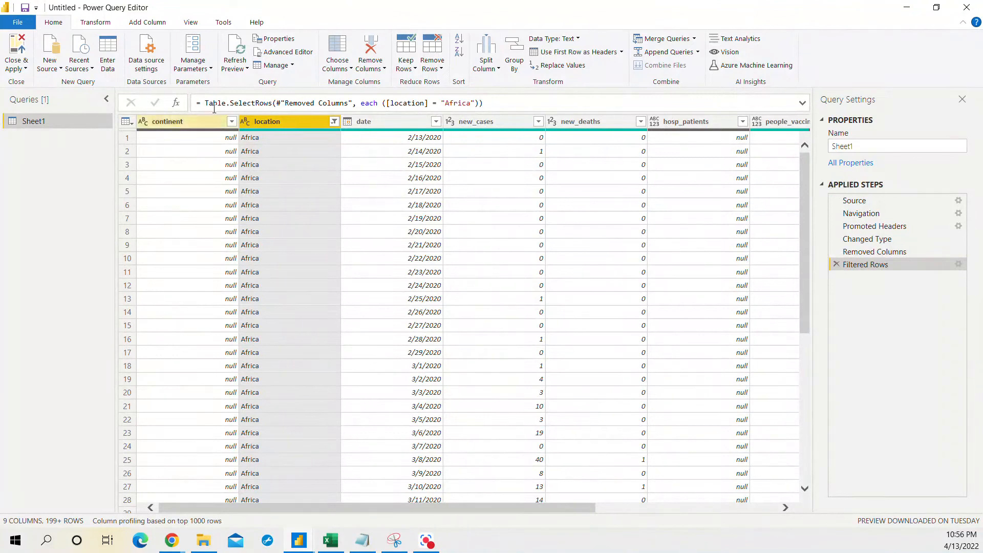
pyautogui.click(836, 266)
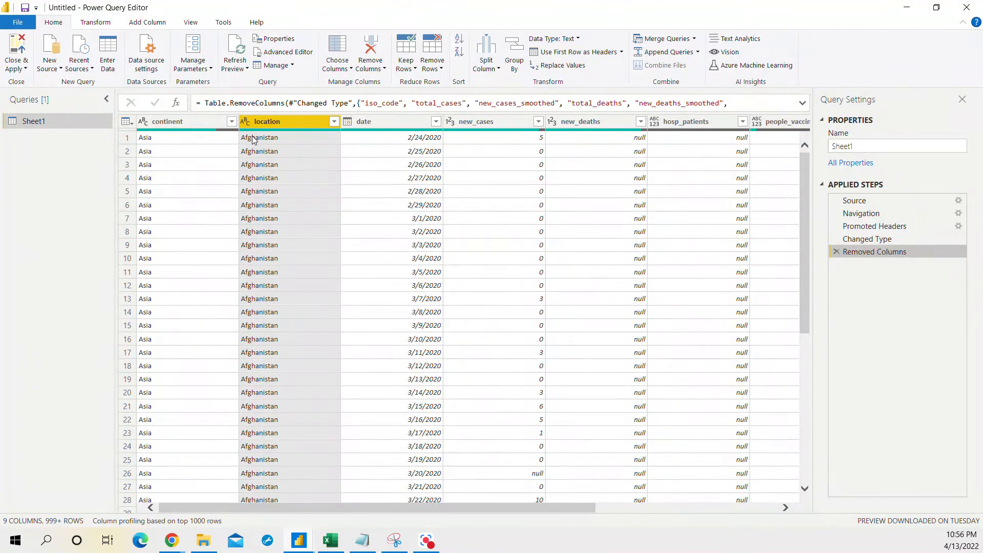
# Load all location filter values and circle the continent, income-group and other aggregate entries in the Snipping Tool capture
pyautogui.click(334, 122)
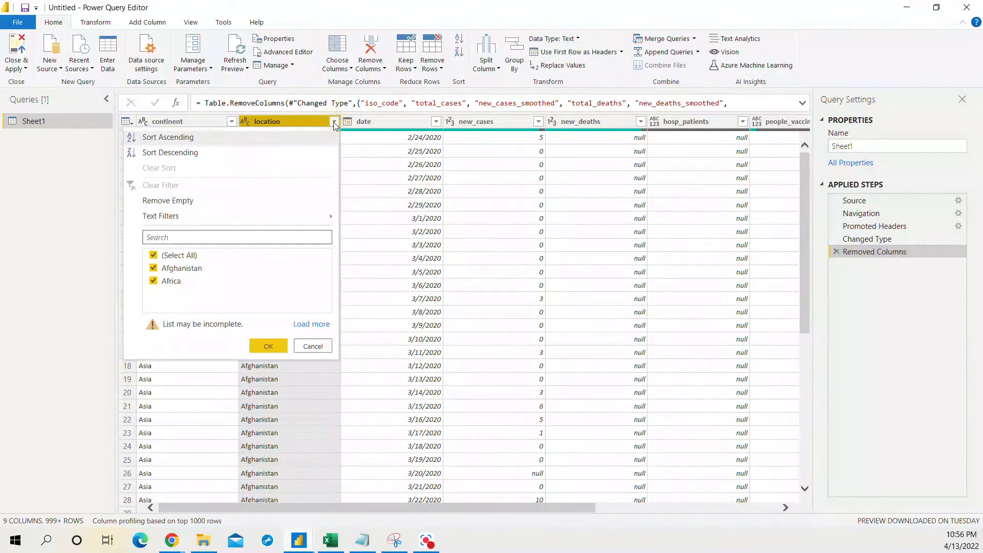
pyautogui.click(312, 324)
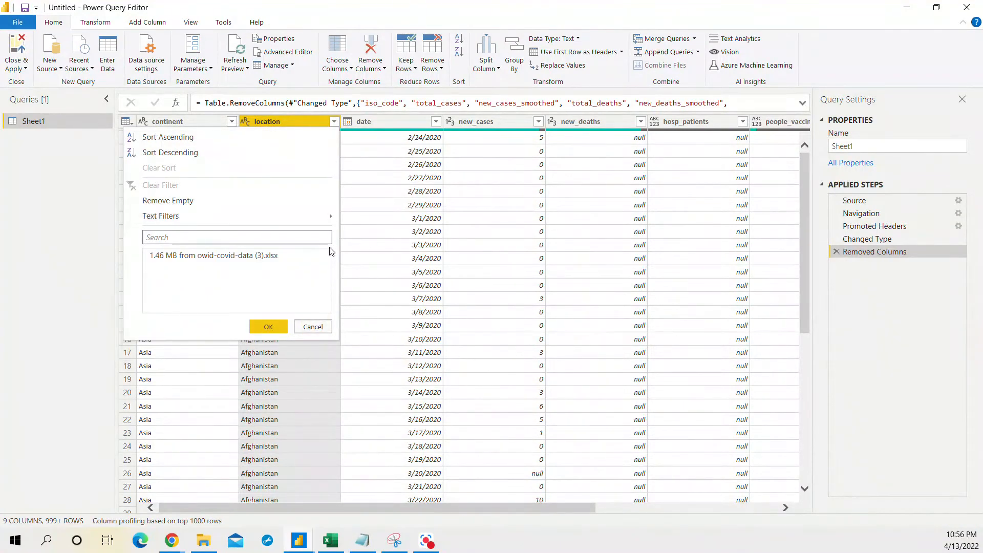
pyautogui.moveTo(318, 215)
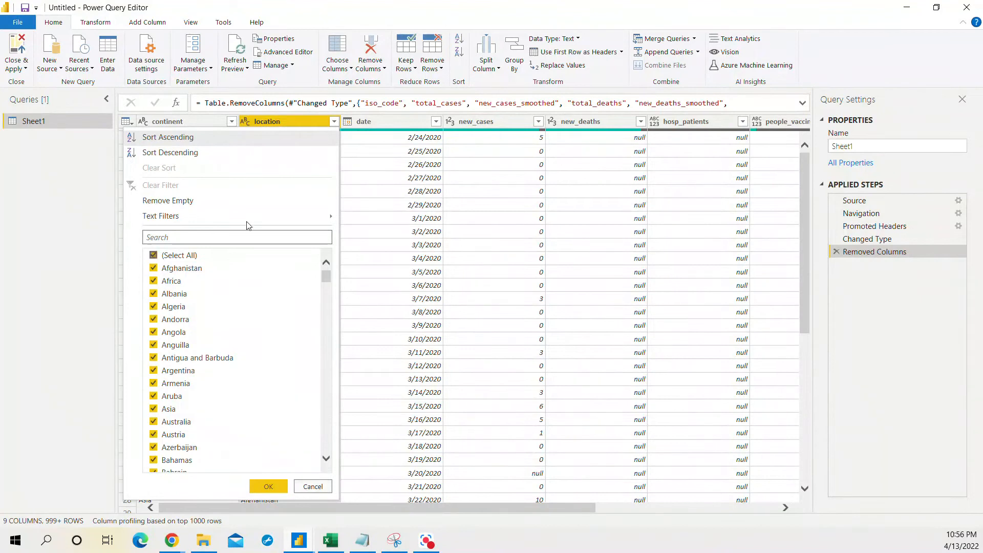
pyautogui.moveTo(232, 217)
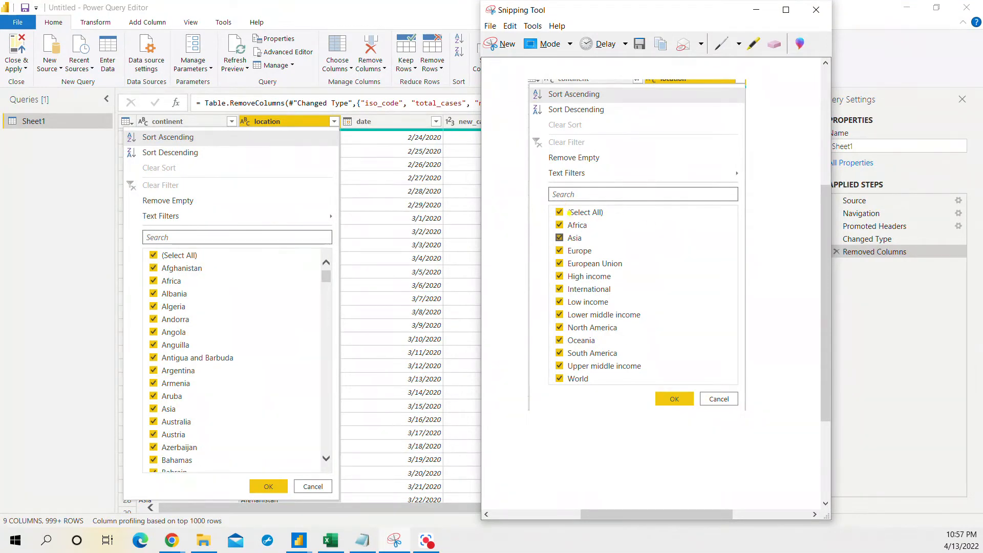
pyautogui.moveTo(547, 206)
pyautogui.mouseDown()
pyautogui.moveTo(590, 199)
pyautogui.moveTo(643, 214)
pyautogui.moveTo(646, 353)
pyautogui.moveTo(640, 380)
pyautogui.moveTo(599, 406)
pyautogui.moveTo(542, 321)
pyautogui.moveTo(540, 222)
pyautogui.moveTo(556, 198)
pyautogui.mouseUp()
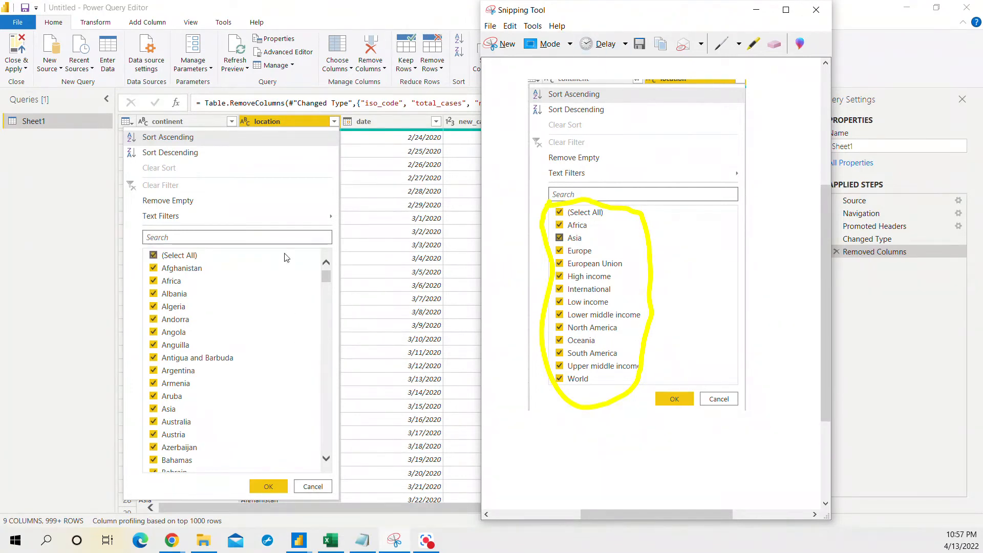
# Start a does-not-contain text filter on the location column with the value Africa, consulting the captured list of locations
pyautogui.moveTo(291, 220)
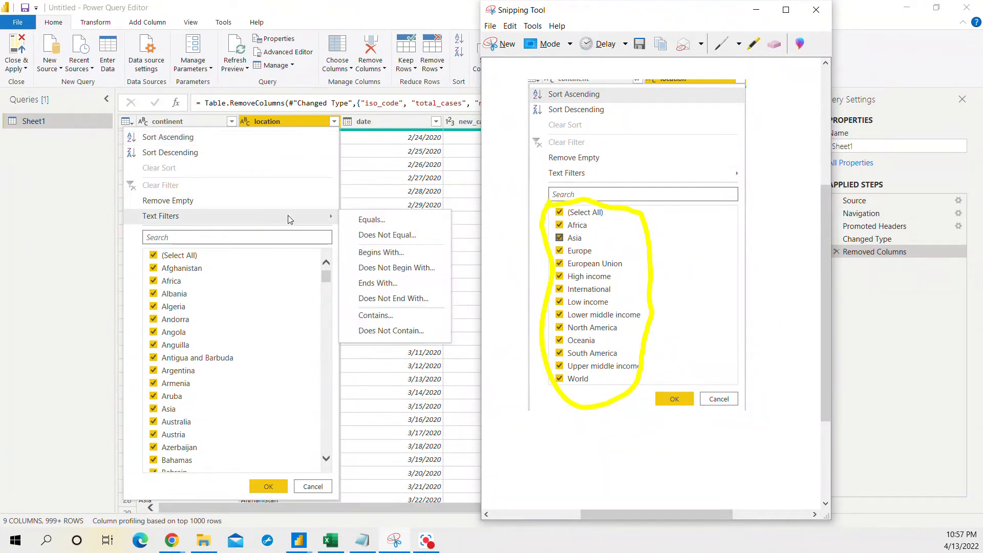
pyautogui.click(409, 331)
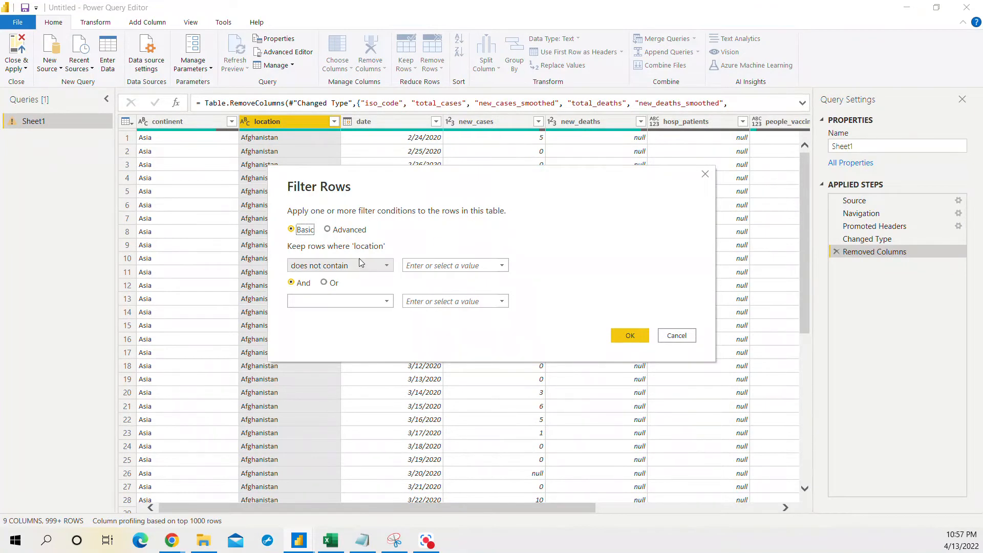
pyautogui.click(438, 266)
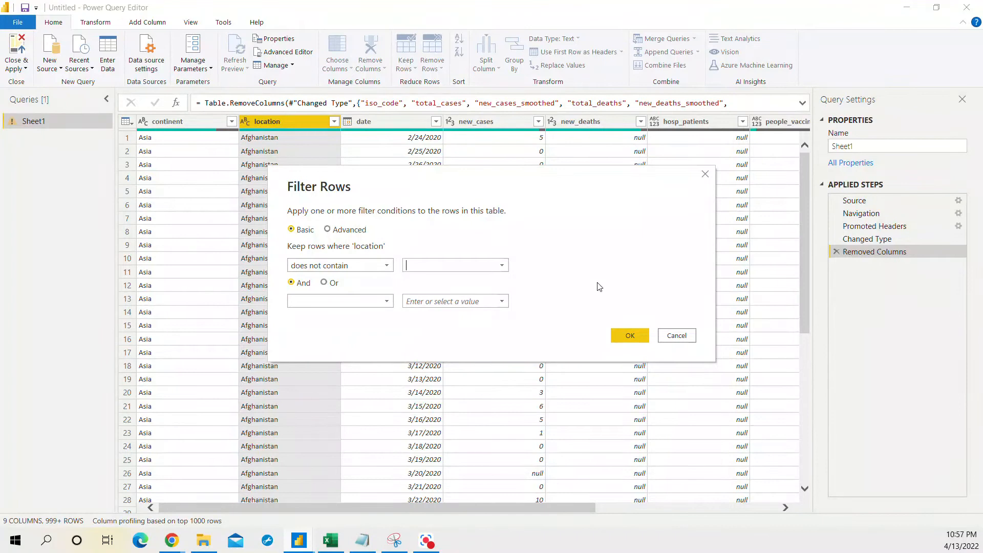
pyautogui.write('Africa')
pyautogui.click(401, 542)
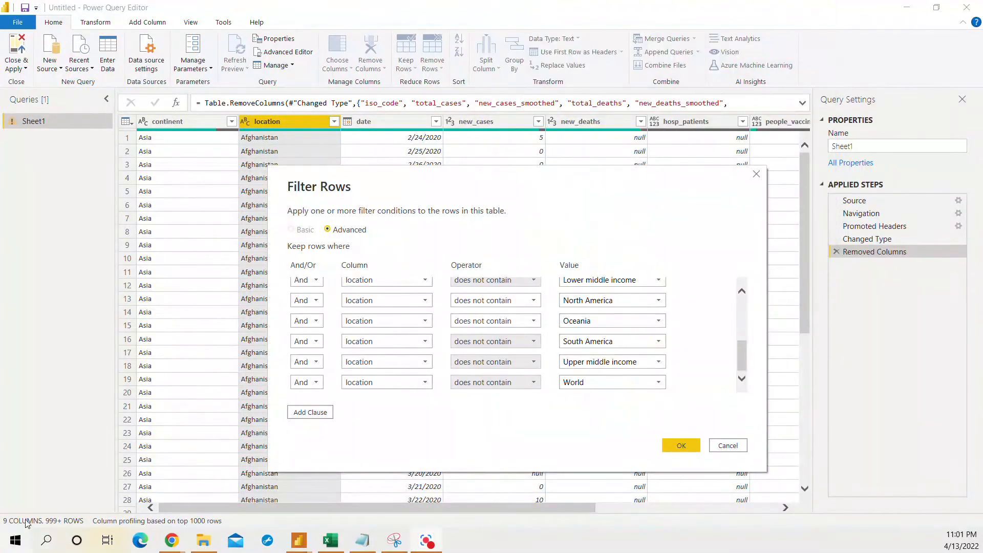
# Check the does-not-contain location clauses, from Africa through World, against the Snipping Tool capture and apply the advanced filter
pyautogui.scroll(3, 558, 286)
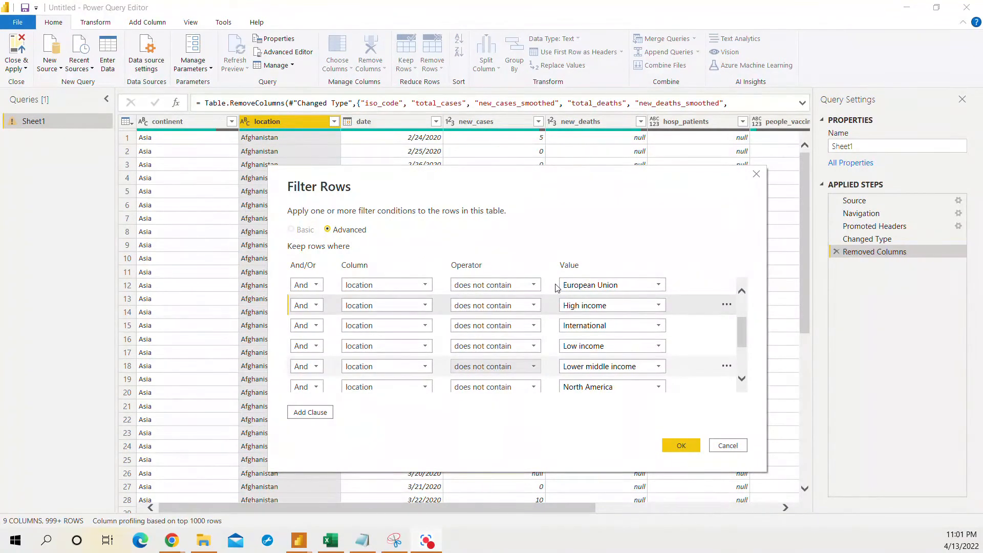
pyautogui.scroll(3, 557, 288)
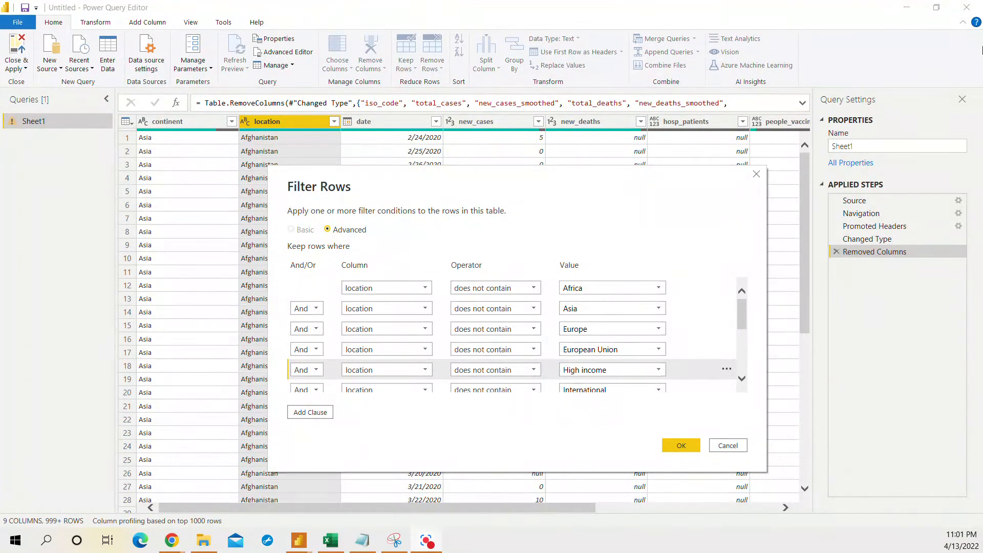
pyautogui.moveTo(982, 50); pyautogui.dragTo(397, 40)
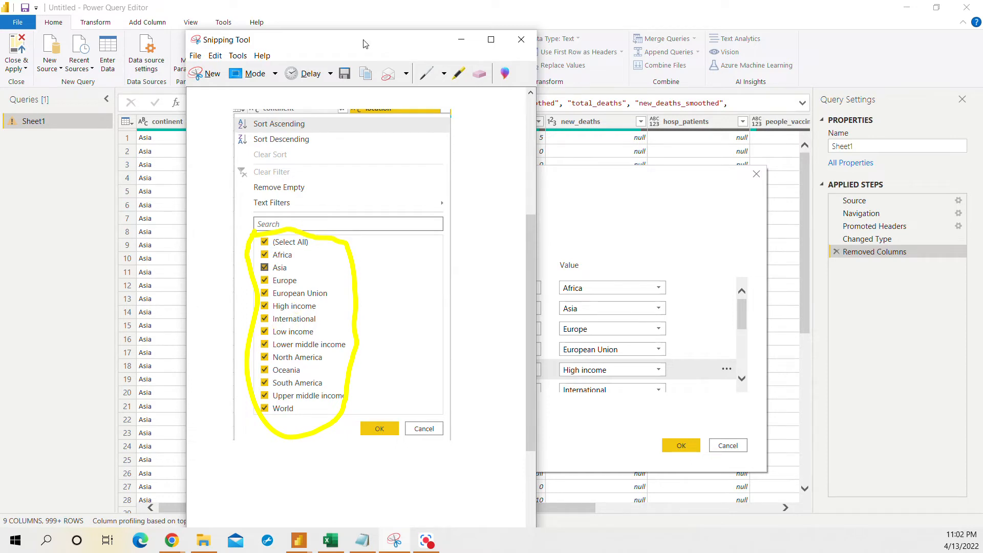
pyautogui.moveTo(365, 44); pyautogui.dragTo(982, 31)
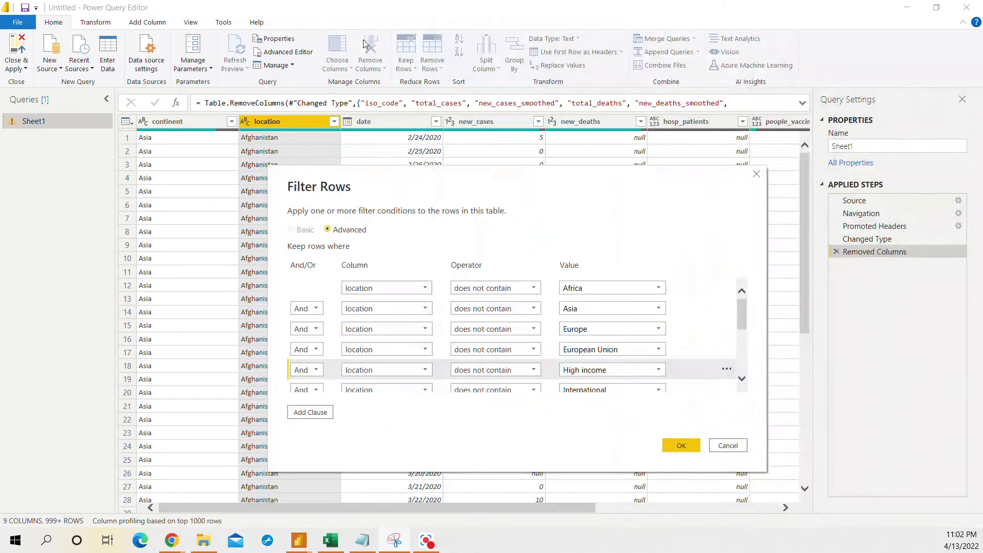
pyautogui.click(668, 447)
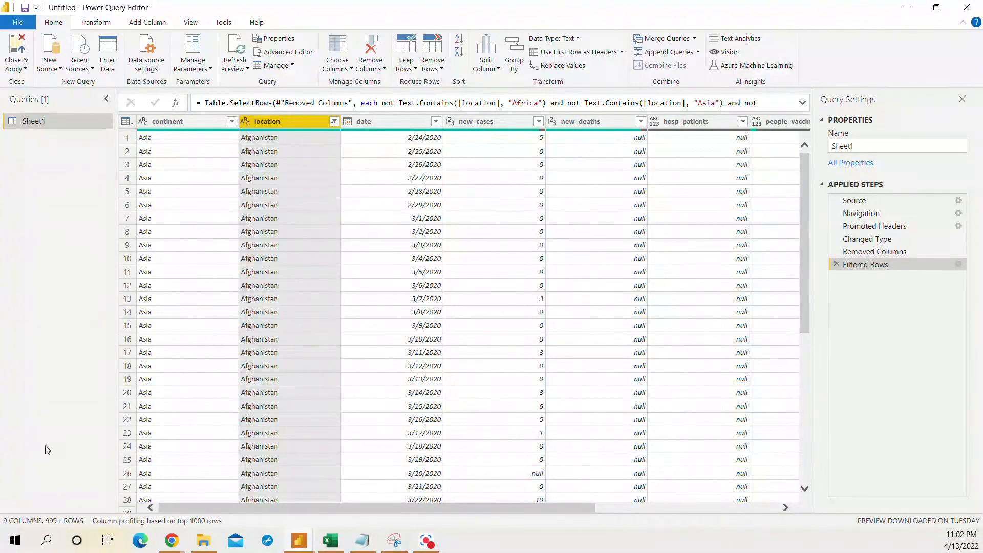
# Load all continent filter values to check for null entries, and accept the list with every continent selected
pyautogui.click(232, 122)
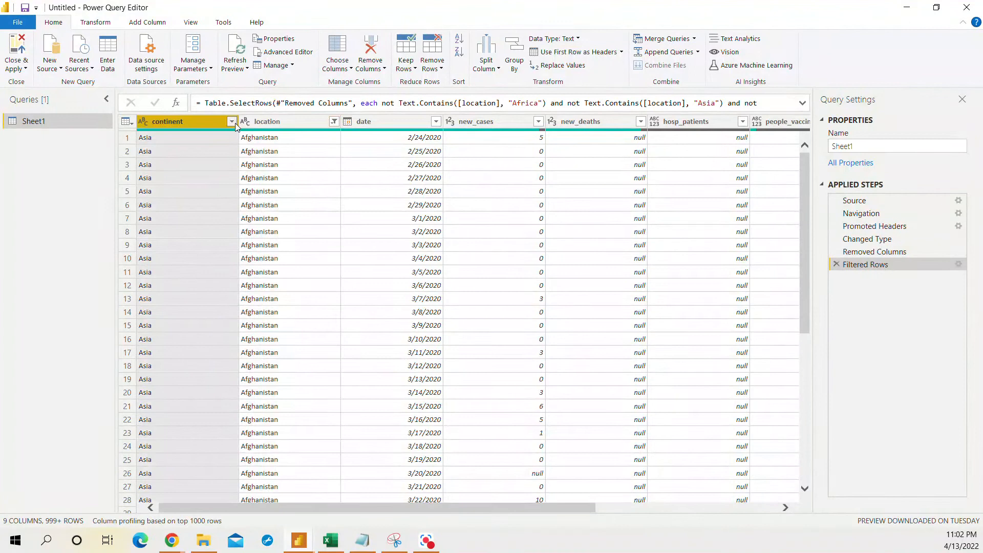
pyautogui.click(213, 328)
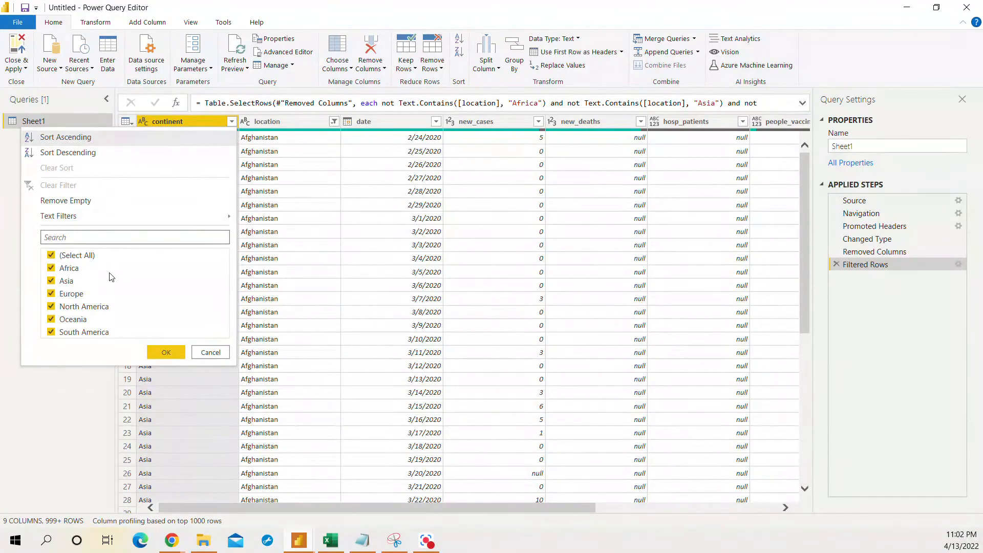
pyautogui.click(180, 352)
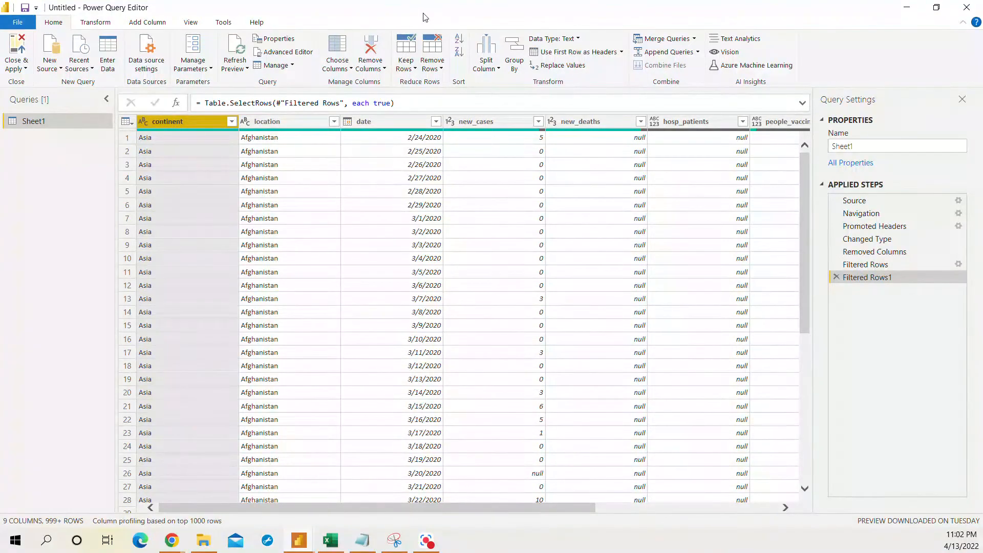
# Check the data types of the continent, location, date, new_cases and new_deaths columns
pyautogui.click(577, 39)
pyautogui.click(577, 40)
pyautogui.click(569, 40)
pyautogui.click(570, 40)
pyautogui.click(570, 40)
pyautogui.click(570, 40)
pyautogui.click(287, 121)
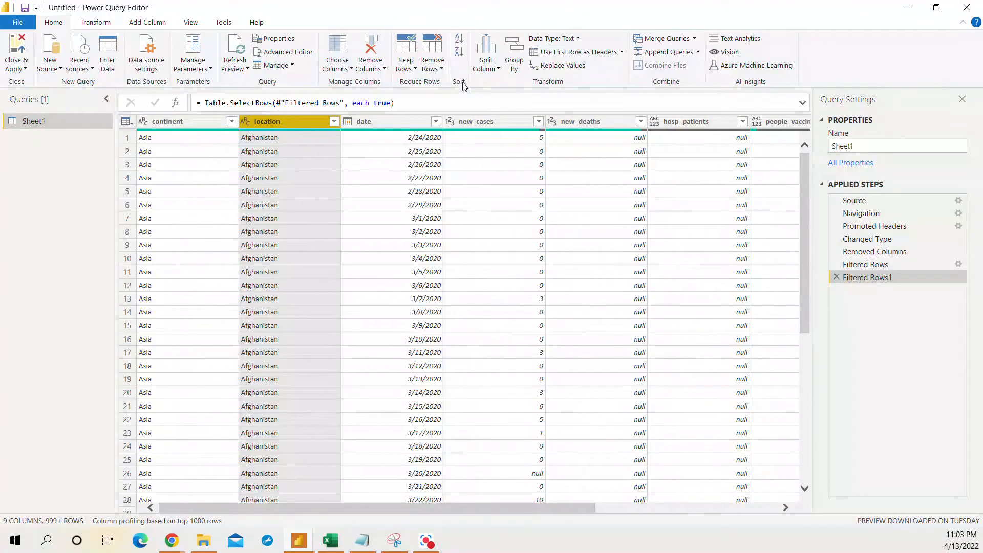
pyautogui.click(409, 122)
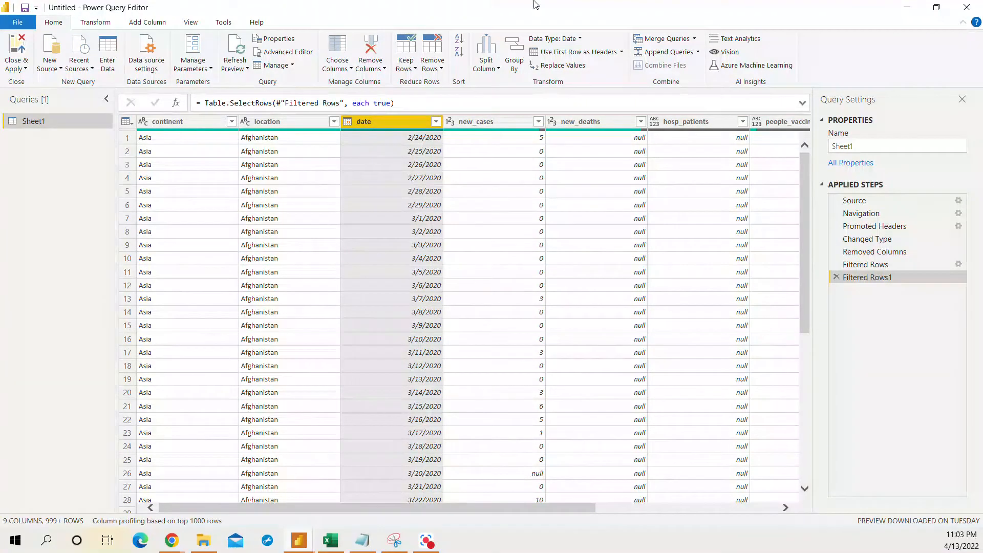
pyautogui.click(468, 122)
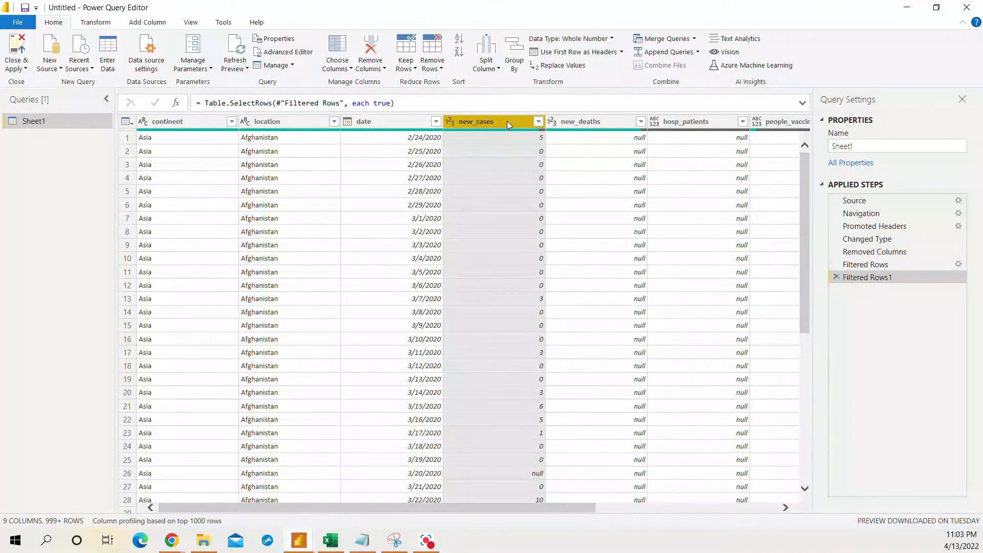
pyautogui.click(614, 123)
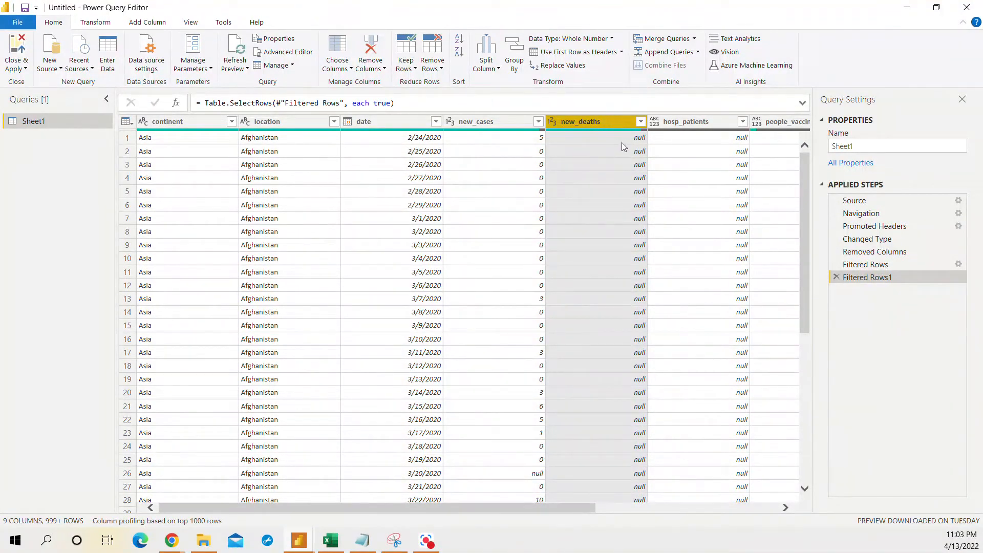
# Filter the new_cases column to show only rows with null values
pyautogui.click(513, 122)
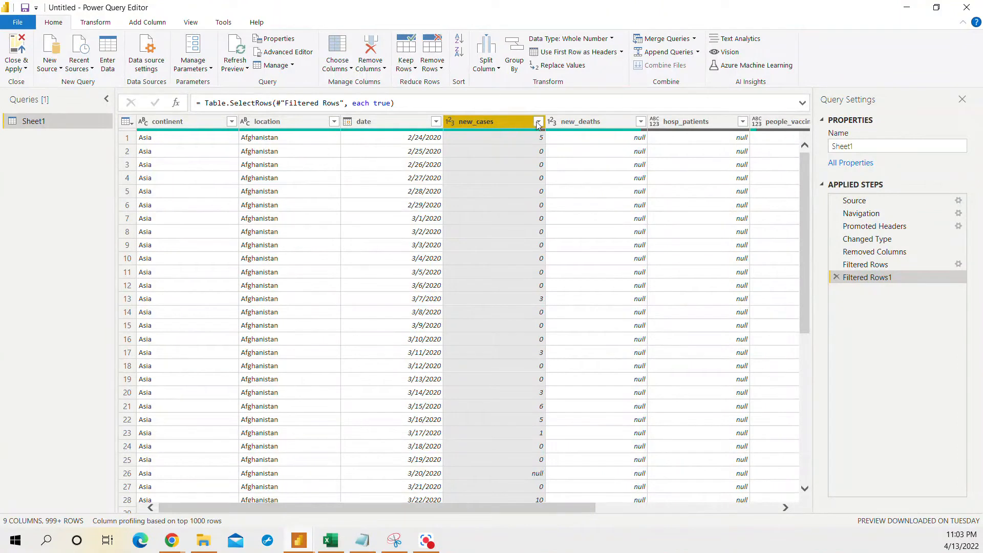
pyautogui.click(539, 122)
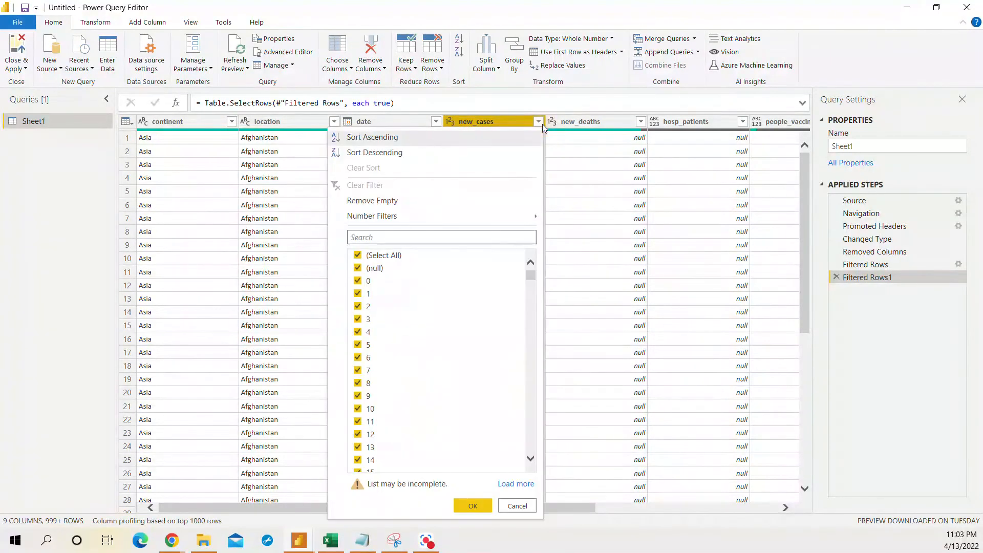
pyautogui.click(400, 255)
pyautogui.click(367, 270)
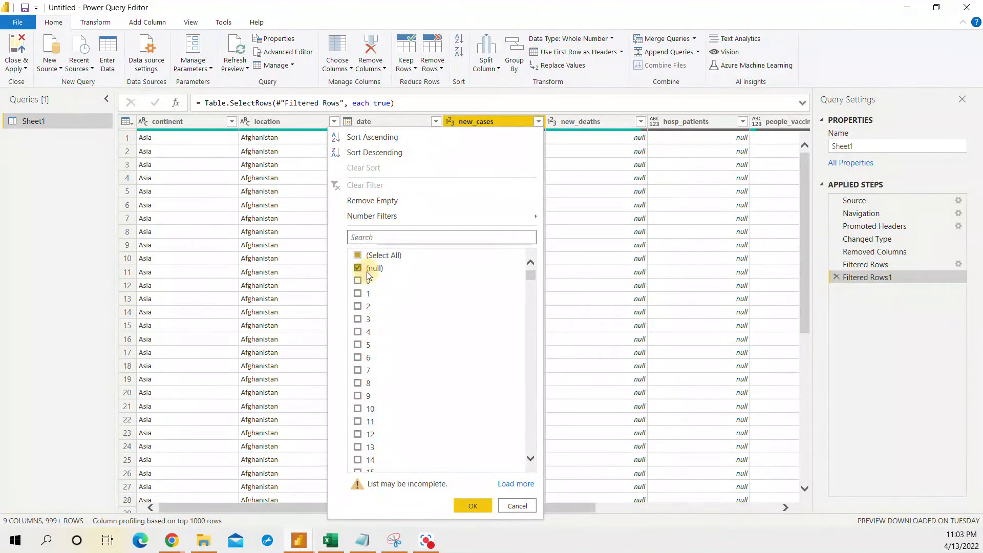
pyautogui.click(472, 507)
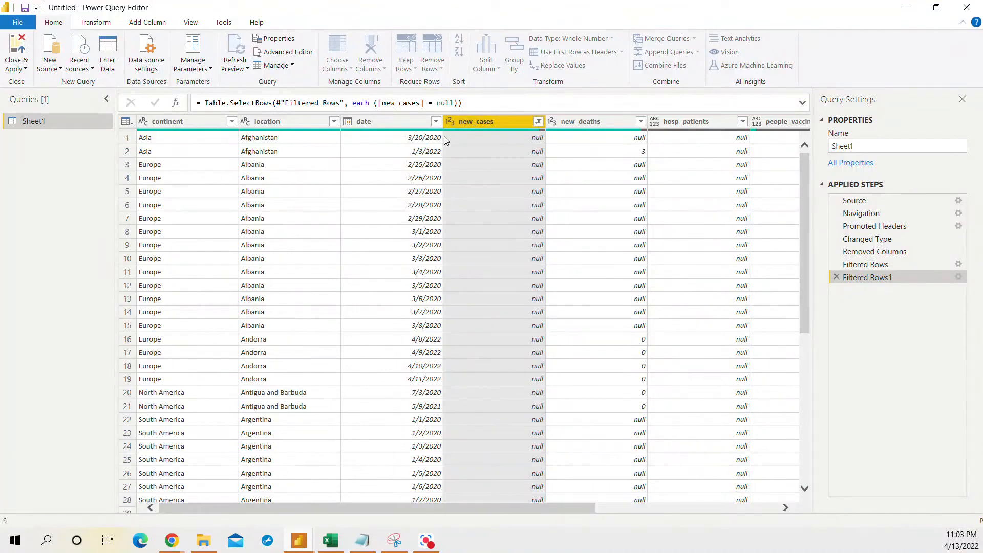
# Replace null values with 0 in the new_cases column
pyautogui.click(498, 136)
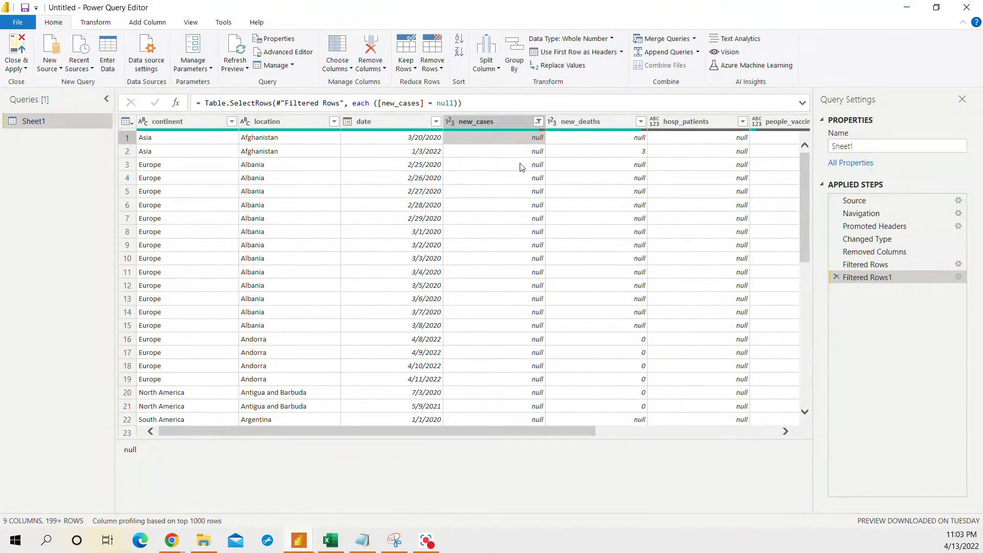
pyautogui.rightClick(499, 125)
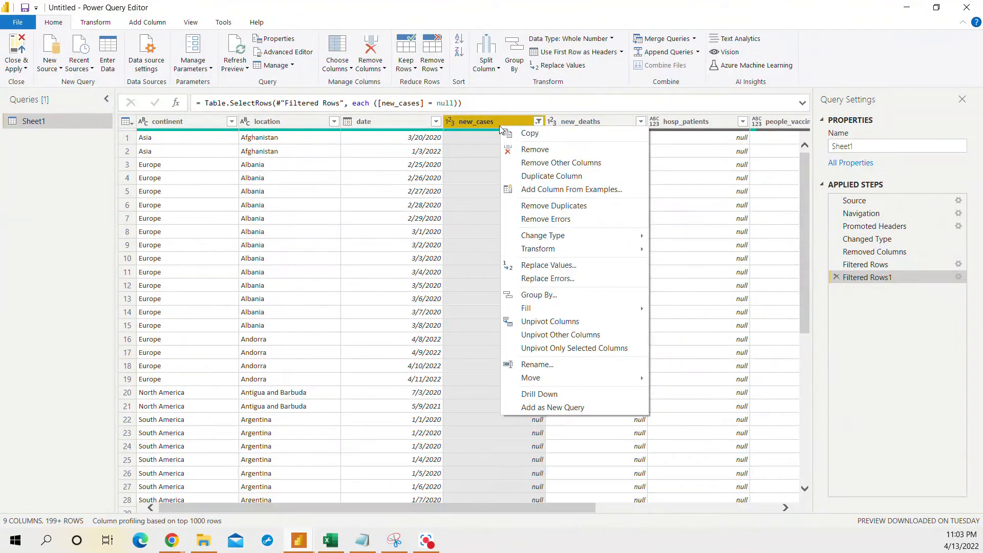
pyautogui.click(504, 113)
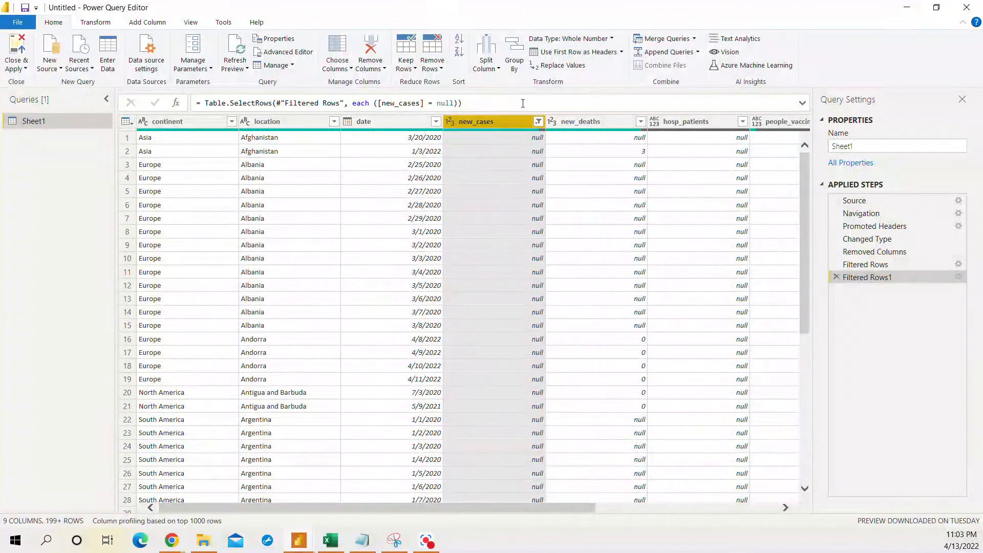
pyautogui.click(556, 66)
pyautogui.click(358, 256)
pyautogui.write('null')
pyautogui.press('Tab')
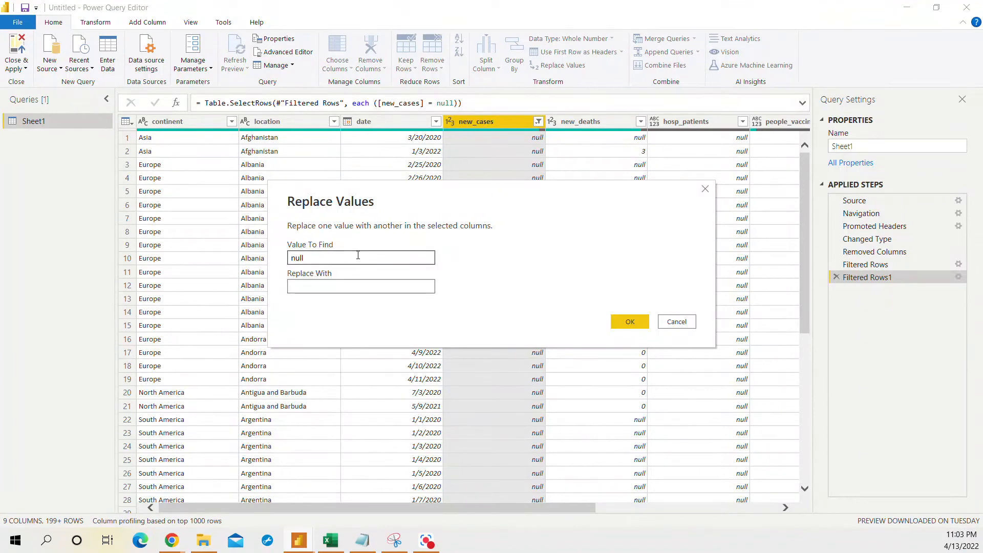
pyautogui.write('1')
pyautogui.press('BackSpace')
pyautogui.write('0')
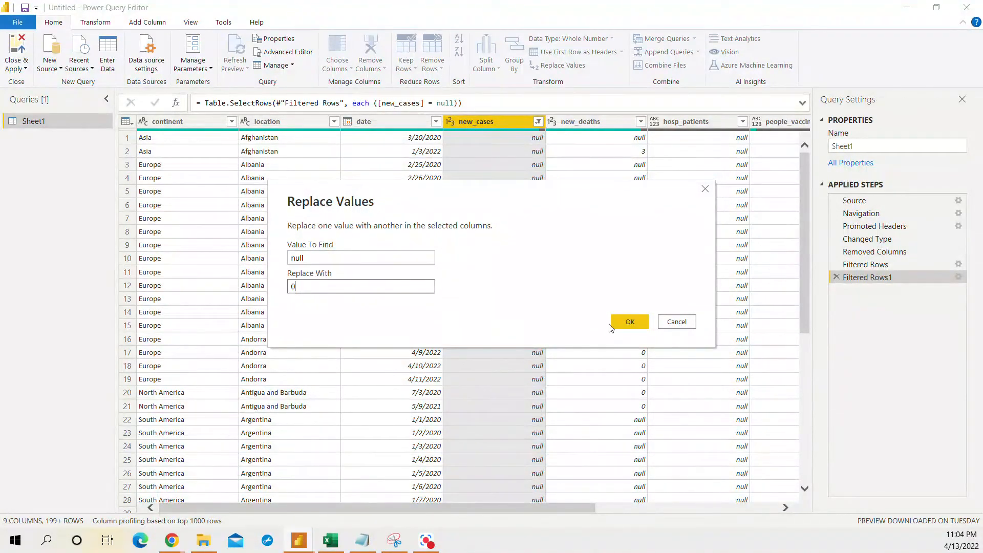
pyautogui.click(627, 323)
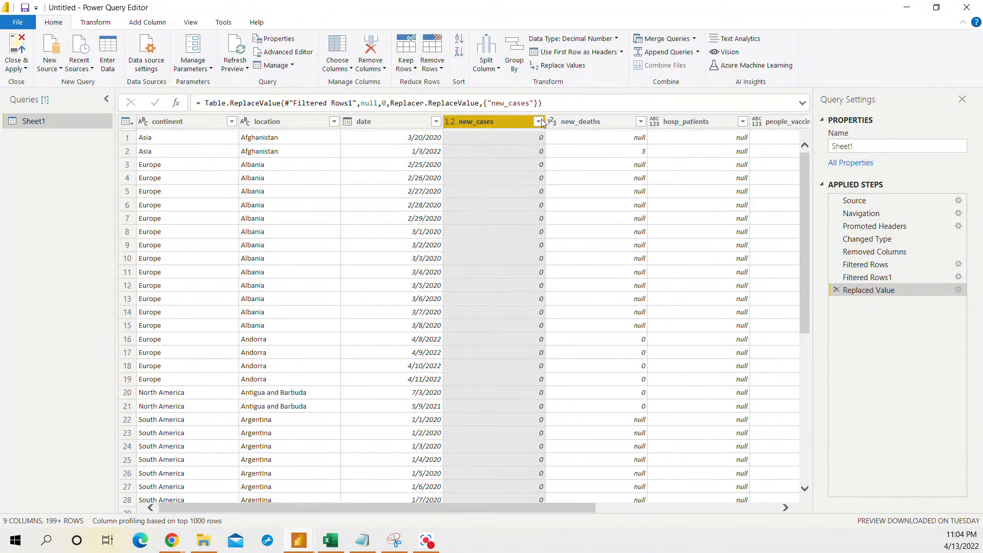
# Try removing empty values from the new_cases column, check its fully loaded filter list, and delete that applied filter step
pyautogui.click(540, 122)
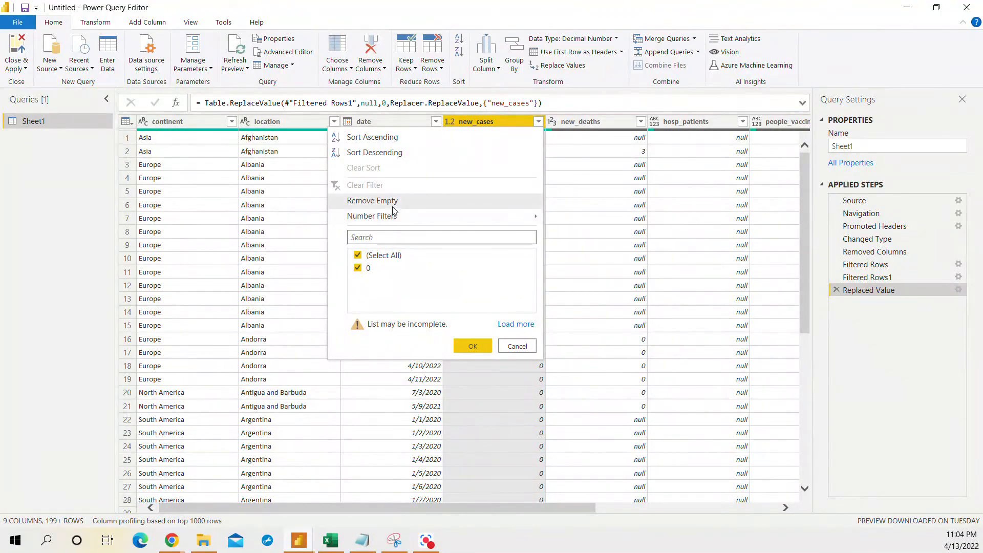
pyautogui.click(372, 201)
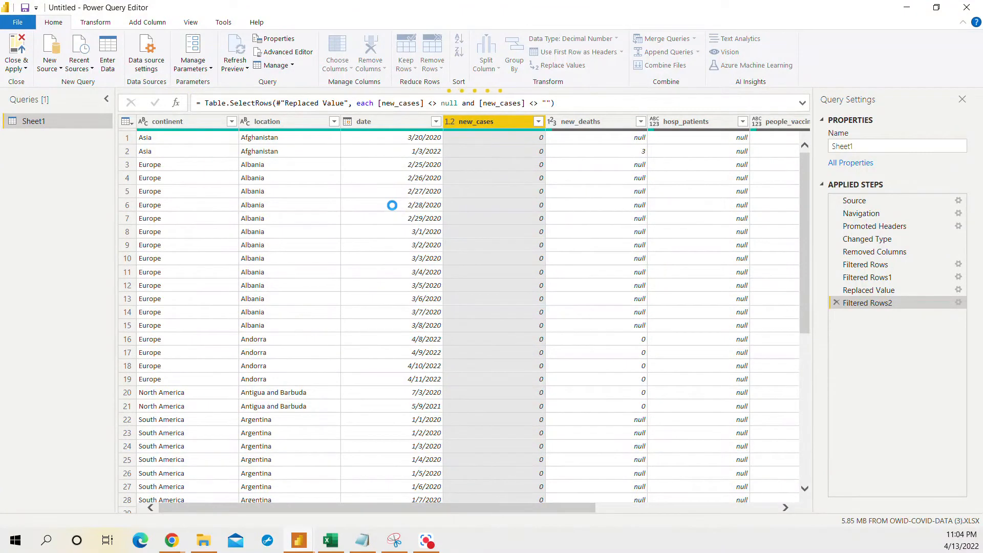
pyautogui.click(538, 122)
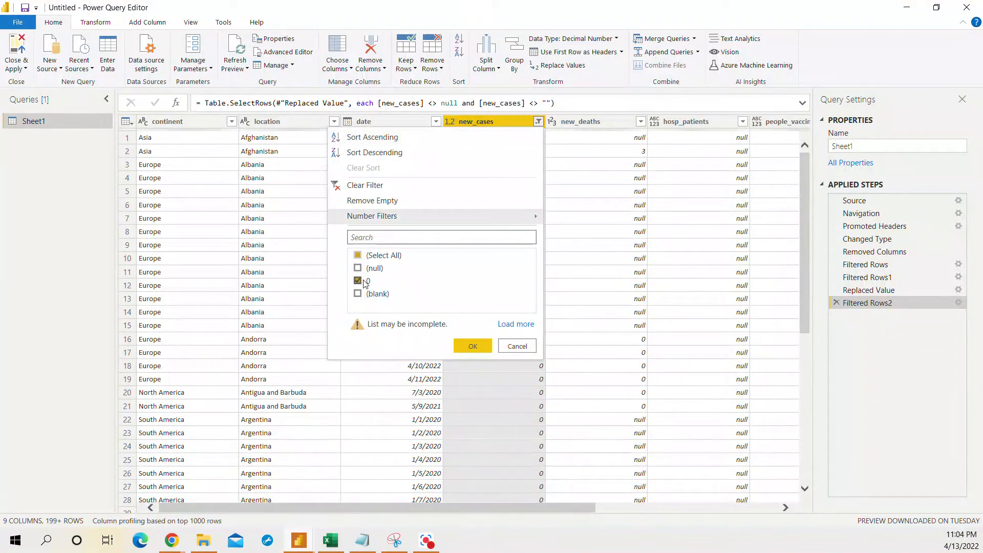
pyautogui.click(516, 324)
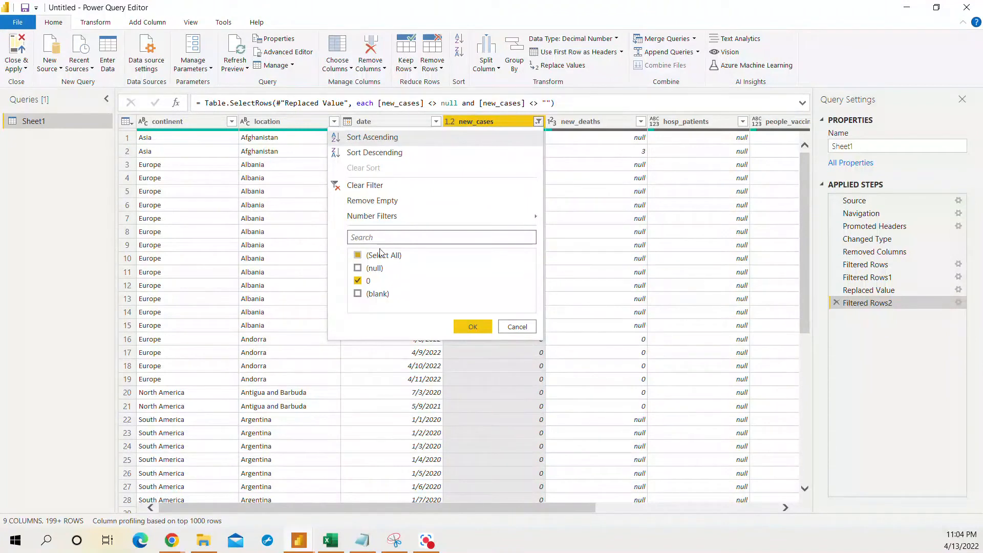
pyautogui.click(512, 330)
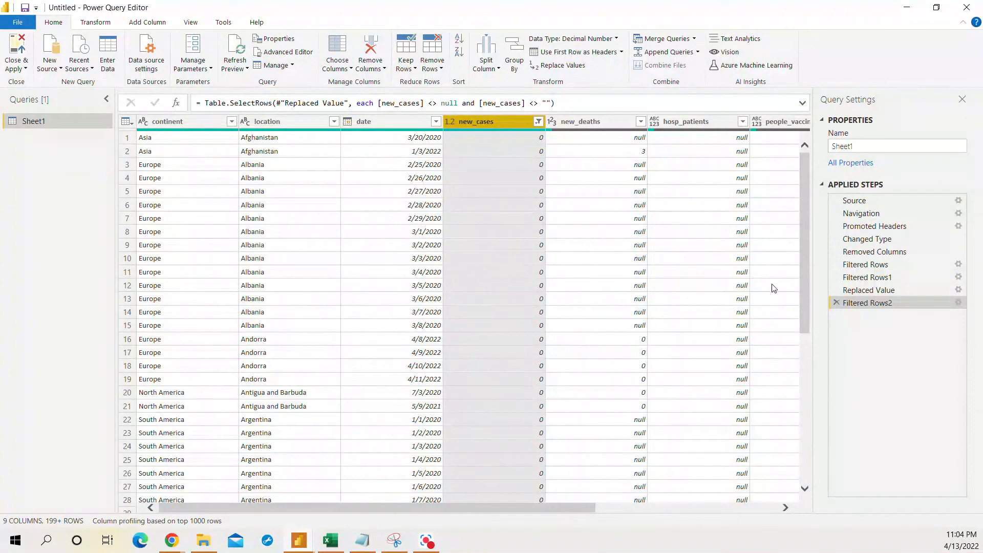
pyautogui.click(837, 302)
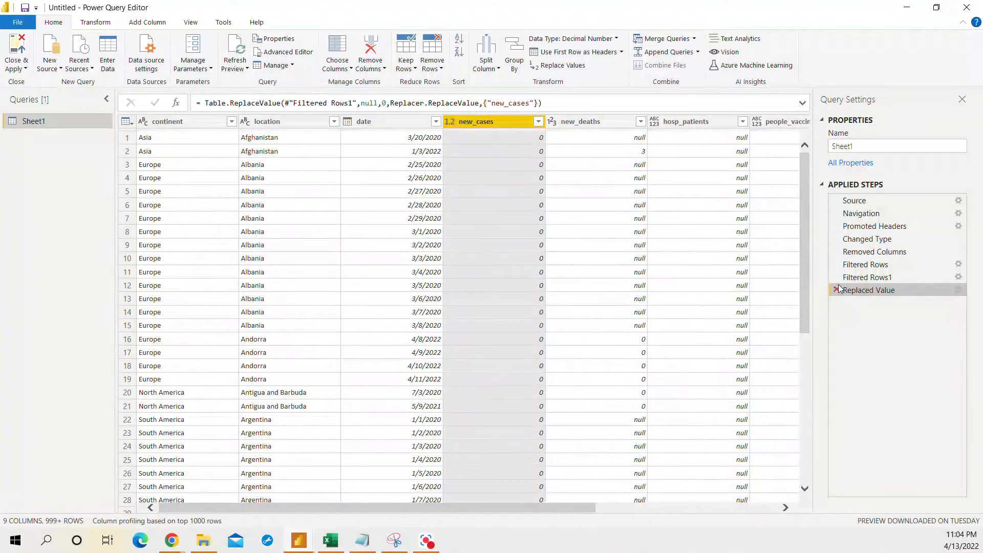
# Delete the Filtered Rows1 applied step that limits new_cases to null rows, keeping the value replacement
pyautogui.click(838, 278)
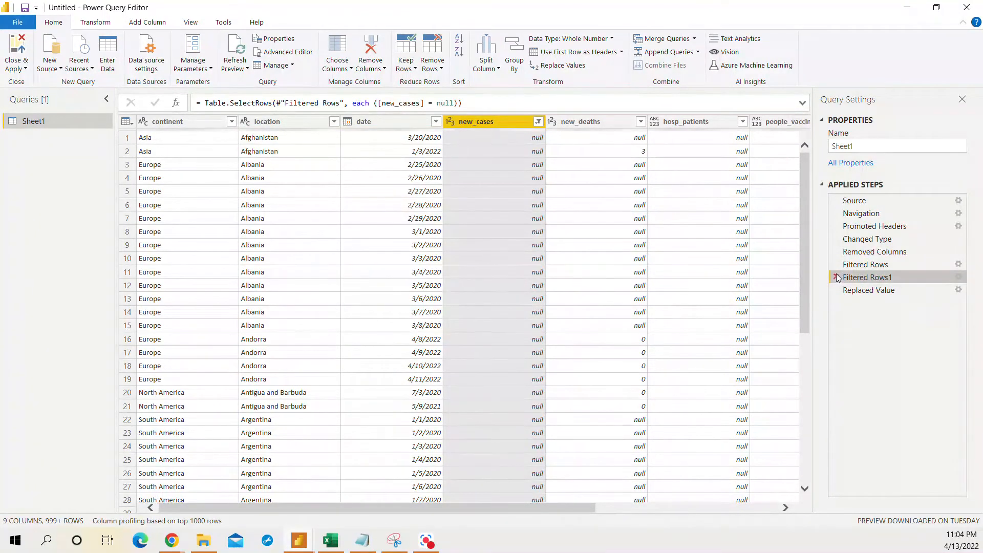
pyautogui.click(837, 277)
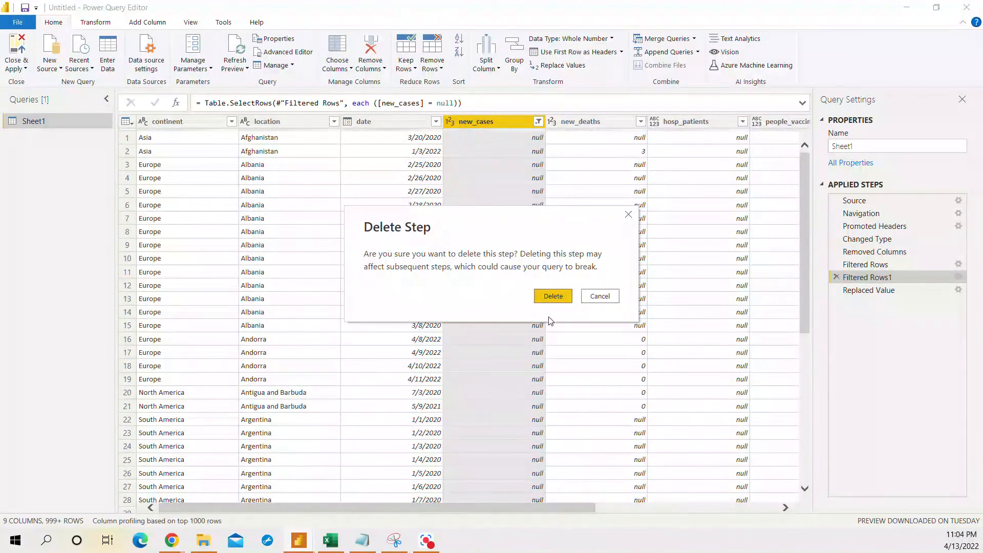
pyautogui.click(552, 297)
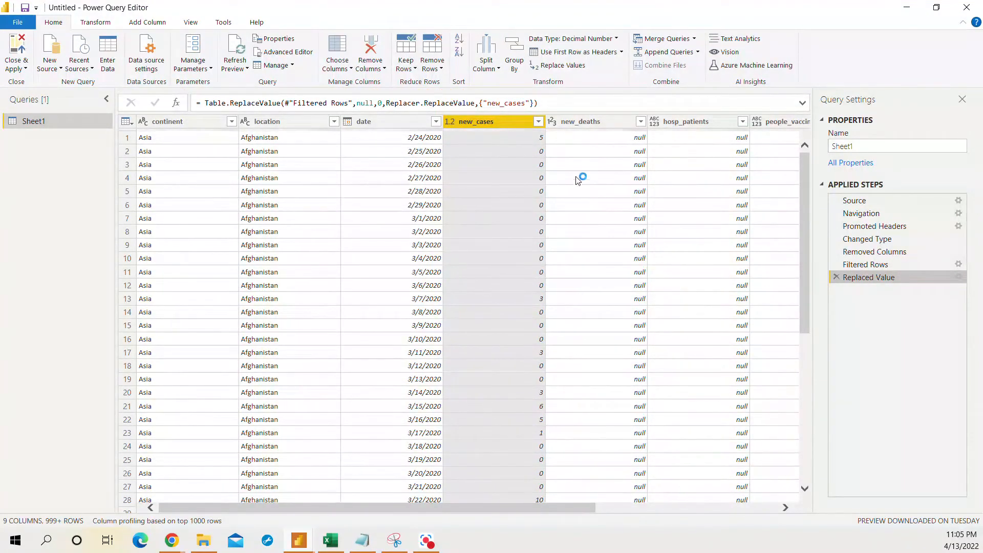
# Search the new_cases filter values for null and leave the filter without applying it
pyautogui.click(540, 124)
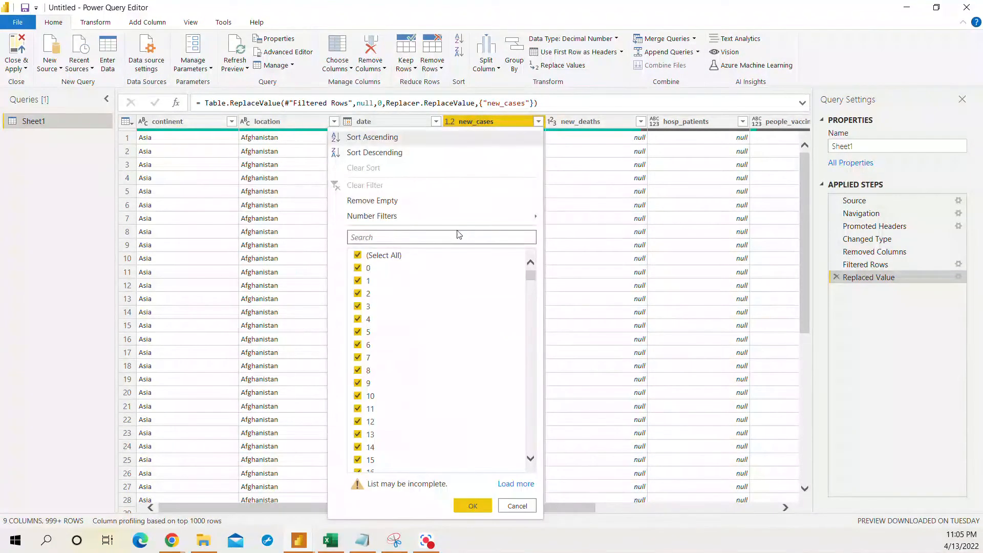
pyautogui.scroll(-2, 396, 272)
pyautogui.click(409, 239)
pyautogui.write('null')
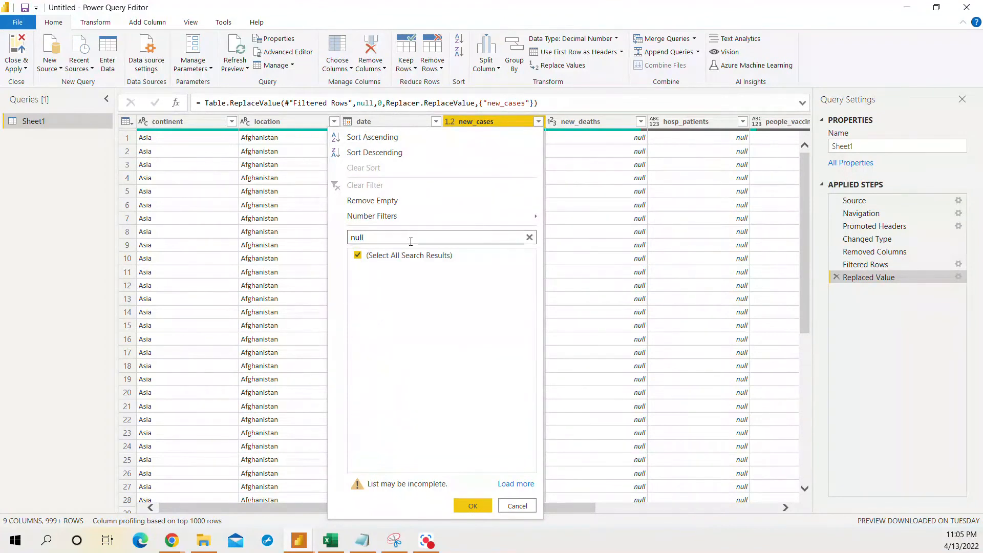
pyautogui.click(535, 506)
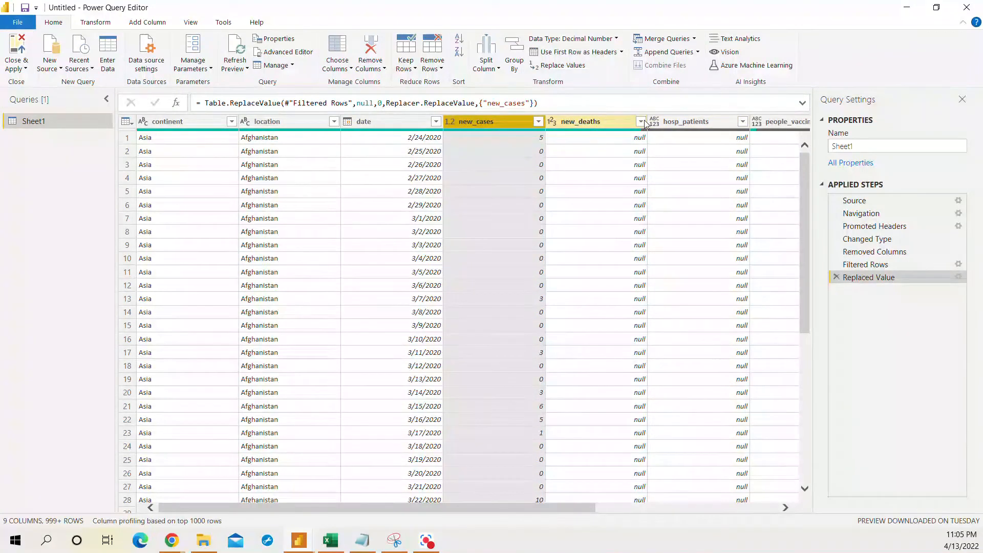
# Replace null values with 0 in the new_deaths column
pyautogui.click(610, 127)
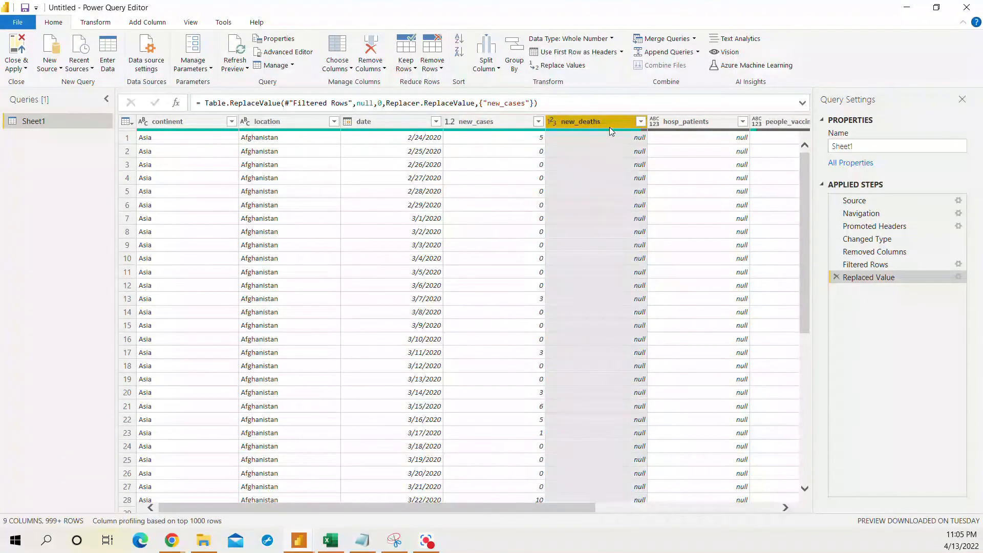
pyautogui.click(580, 69)
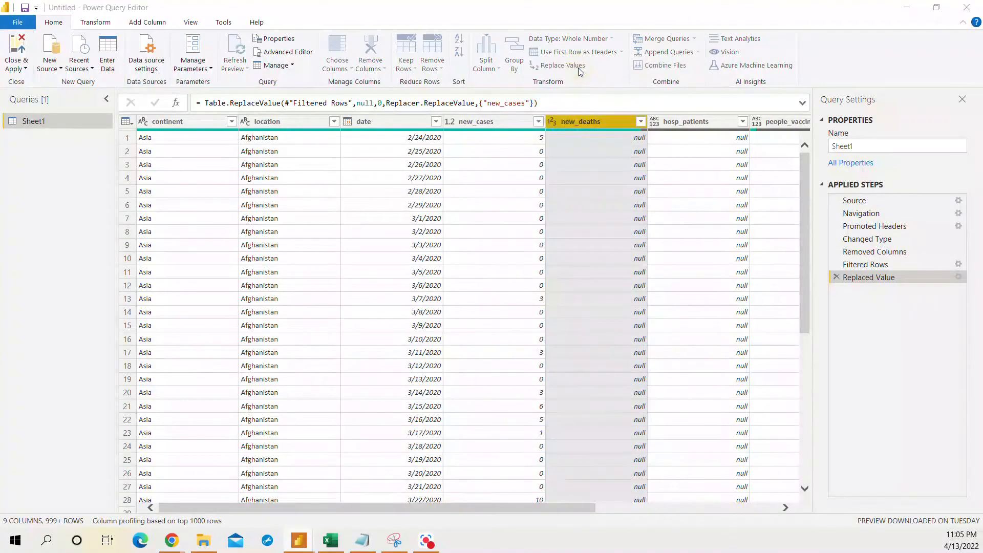
pyautogui.write('nulll')
pyautogui.press('Tab')
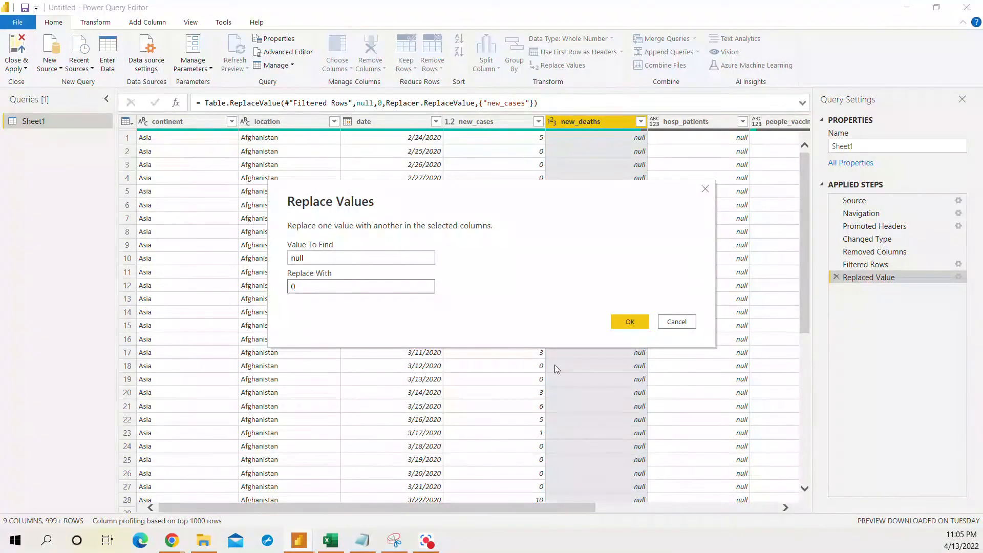
pyautogui.click(628, 322)
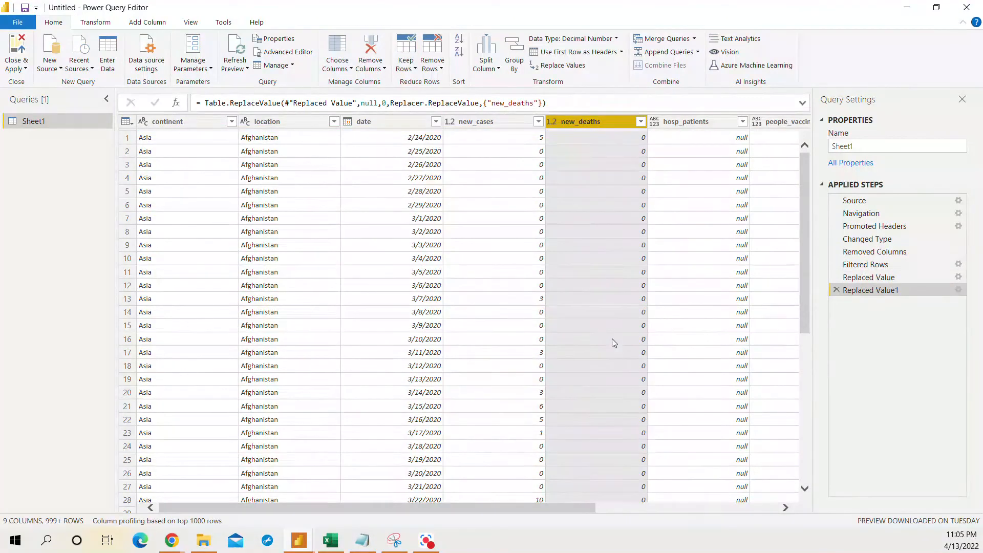
# Check the data types of the columns from new_cases through population, including hosp_patients and the vaccination columns
pyautogui.moveTo(542, 512); pyautogui.dragTo(728, 516)
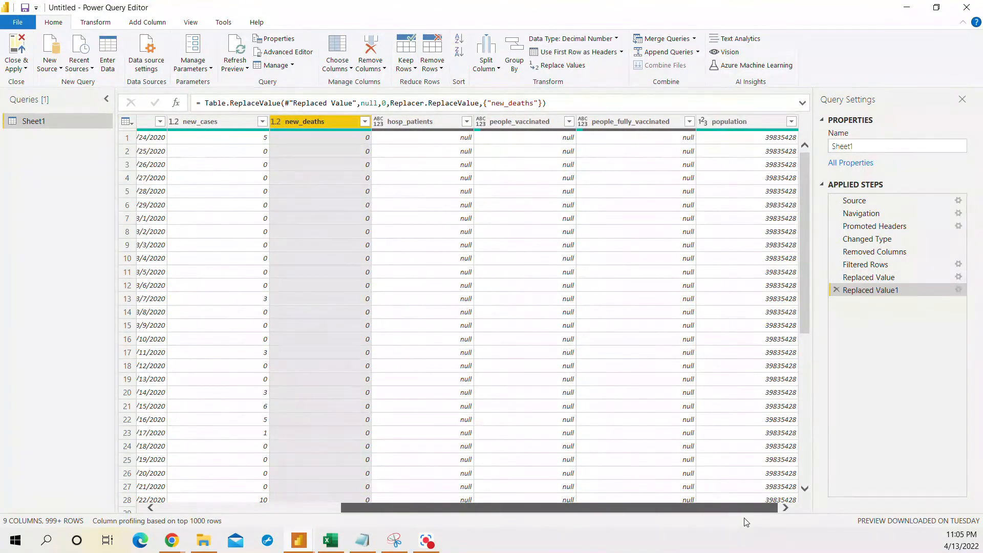
pyautogui.click(429, 123)
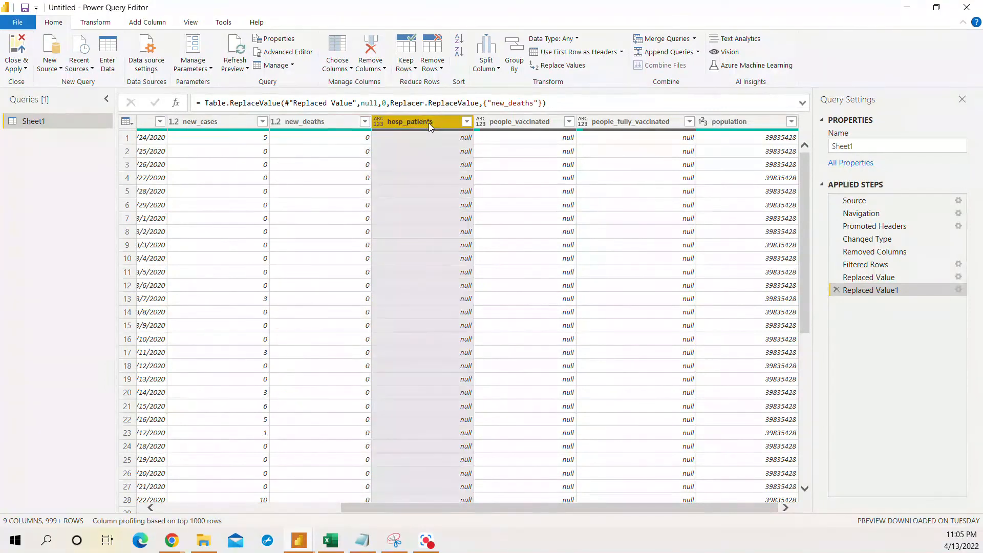
pyautogui.click(321, 124)
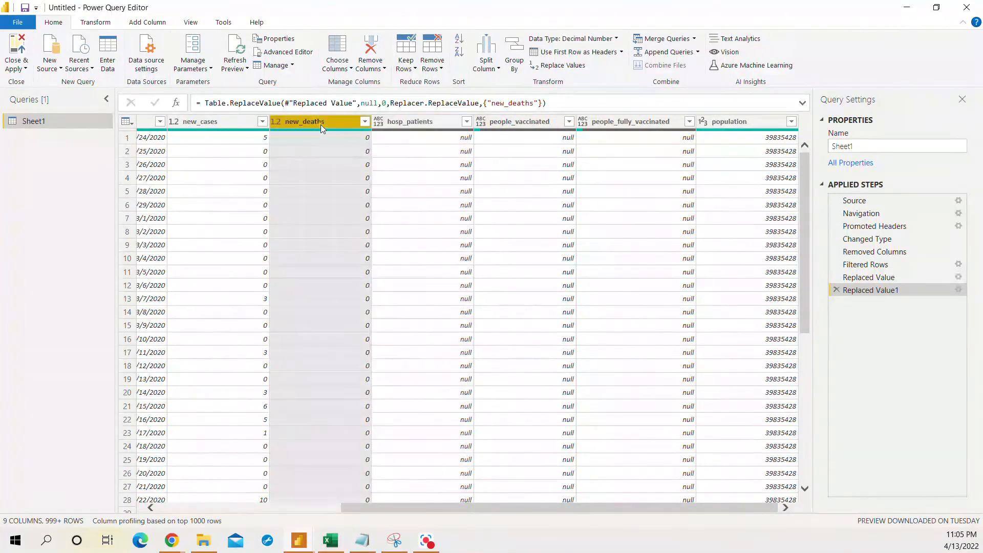
pyautogui.click(237, 124)
pyautogui.click(401, 127)
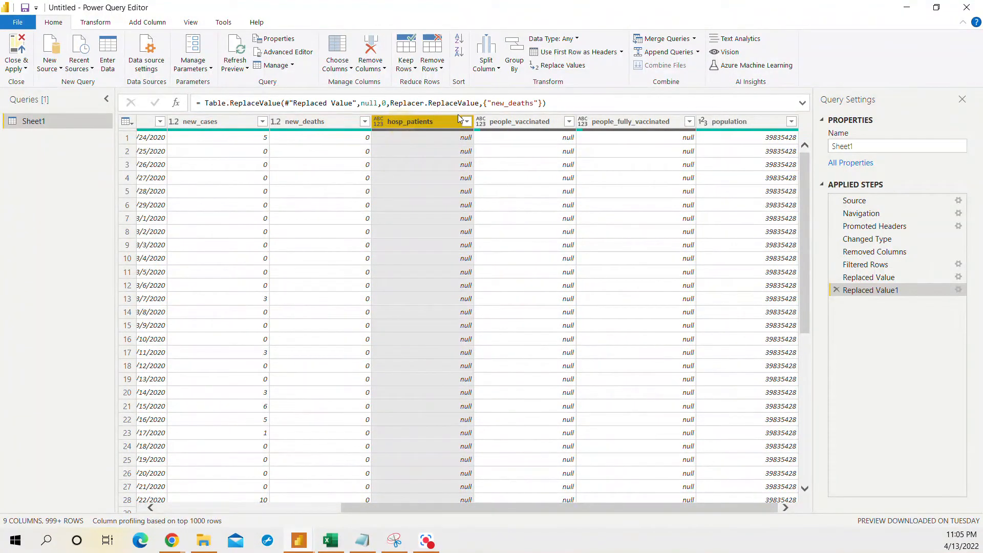
pyautogui.click(506, 121)
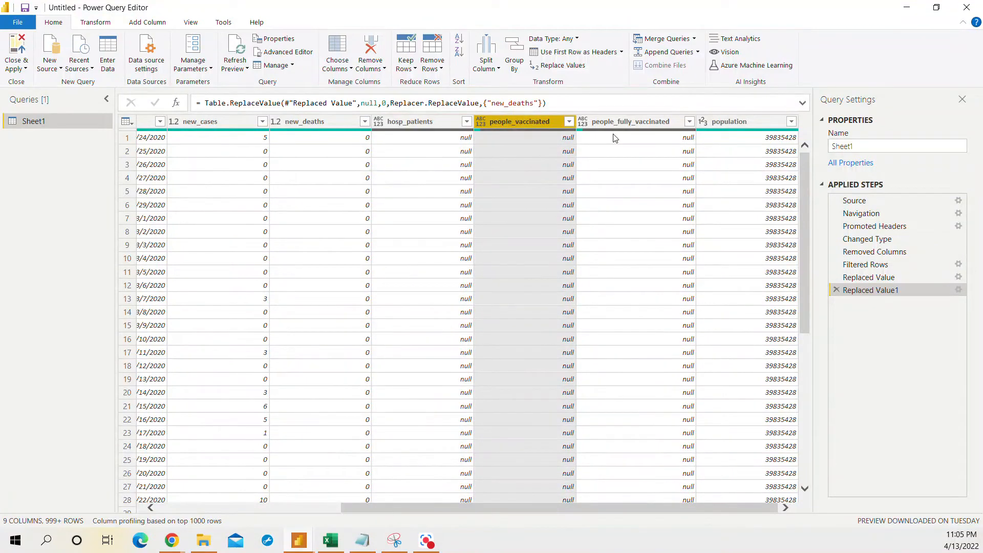
pyautogui.click(659, 118)
pyautogui.click(704, 122)
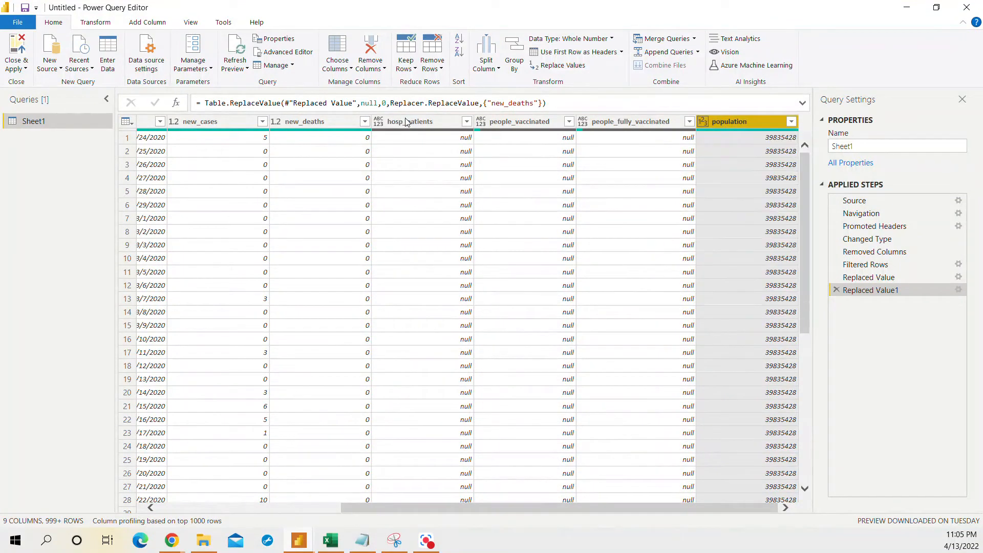
# Replace null values with 0 in the hosp_patients column
pyautogui.click(406, 121)
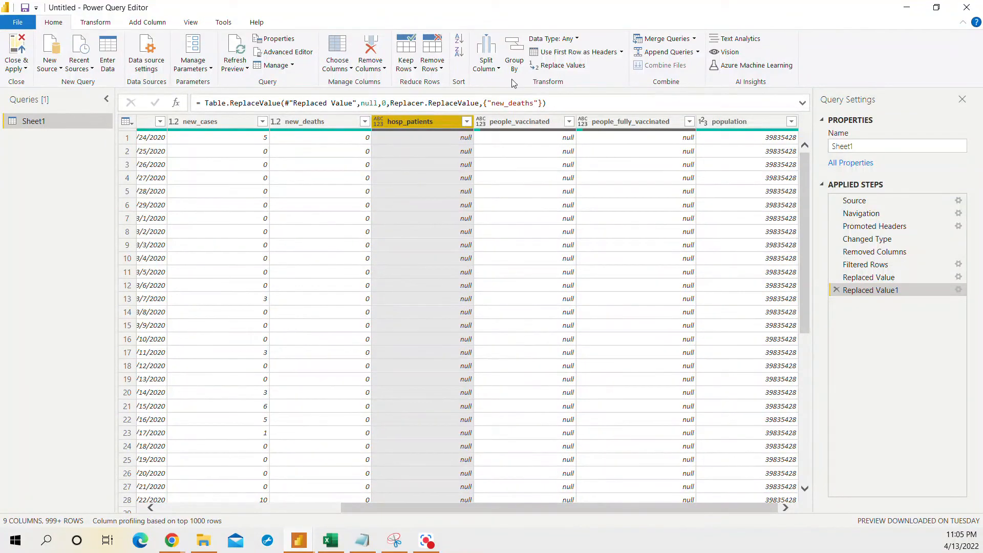
pyautogui.click(560, 66)
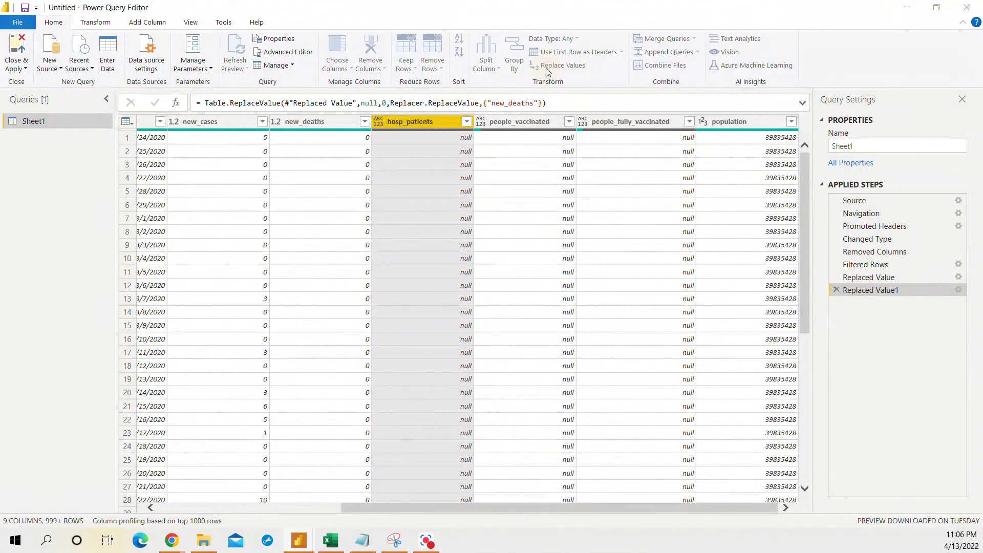
pyautogui.write('null')
pyautogui.press('Tab')
pyautogui.write('0')
pyautogui.click(617, 322)
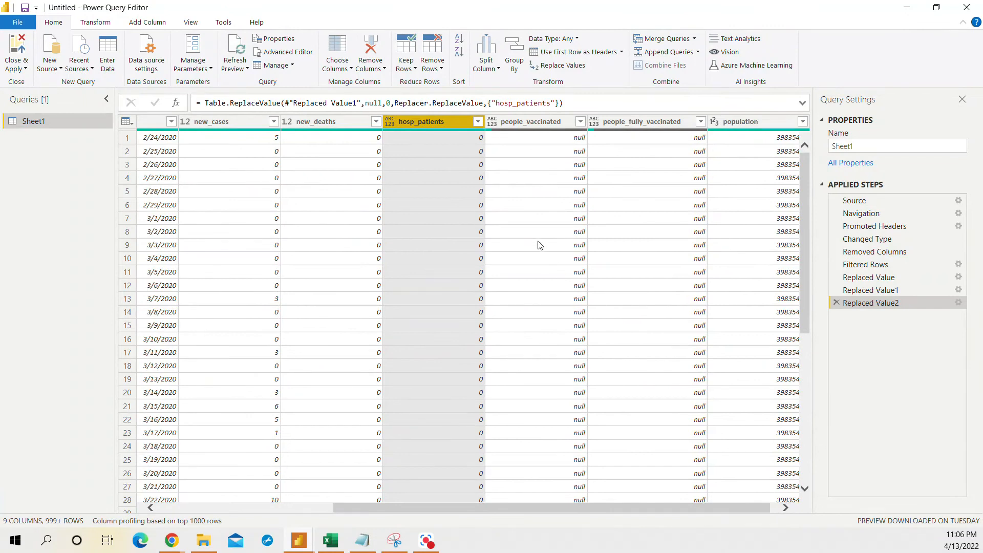
# Change the data type of the hosp_patients column to Whole Number, replacing the current type conversion
pyautogui.click(320, 123)
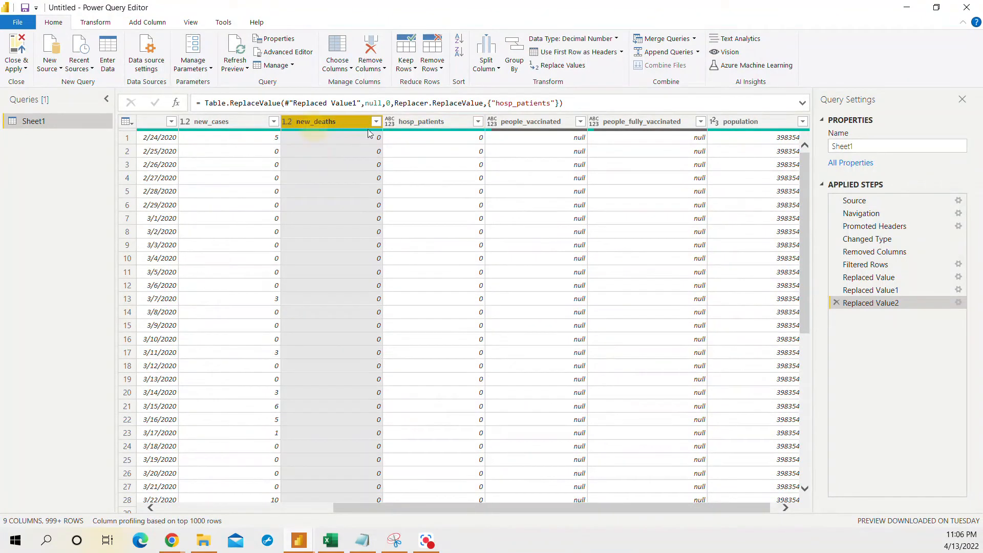
pyautogui.click(437, 122)
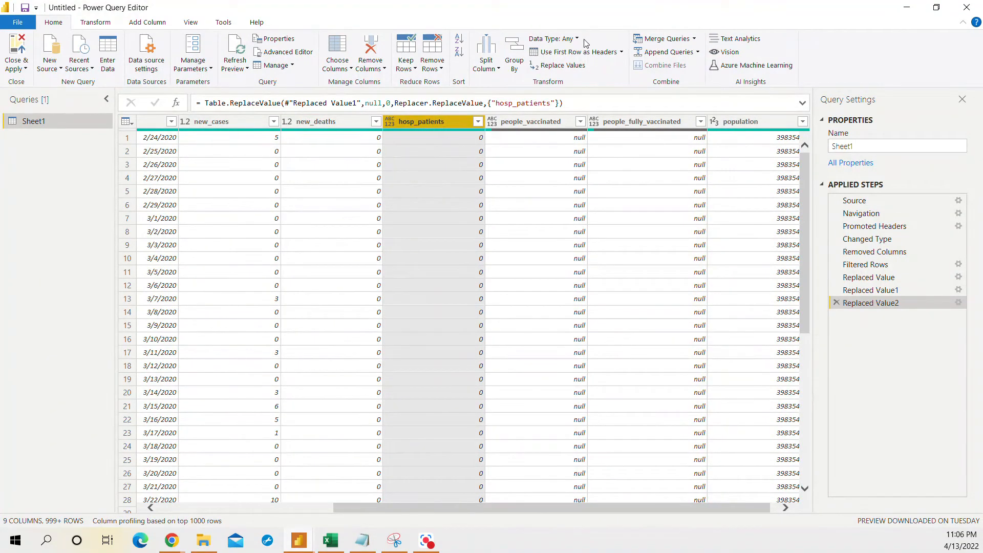
pyautogui.click(555, 38)
pyautogui.click(575, 54)
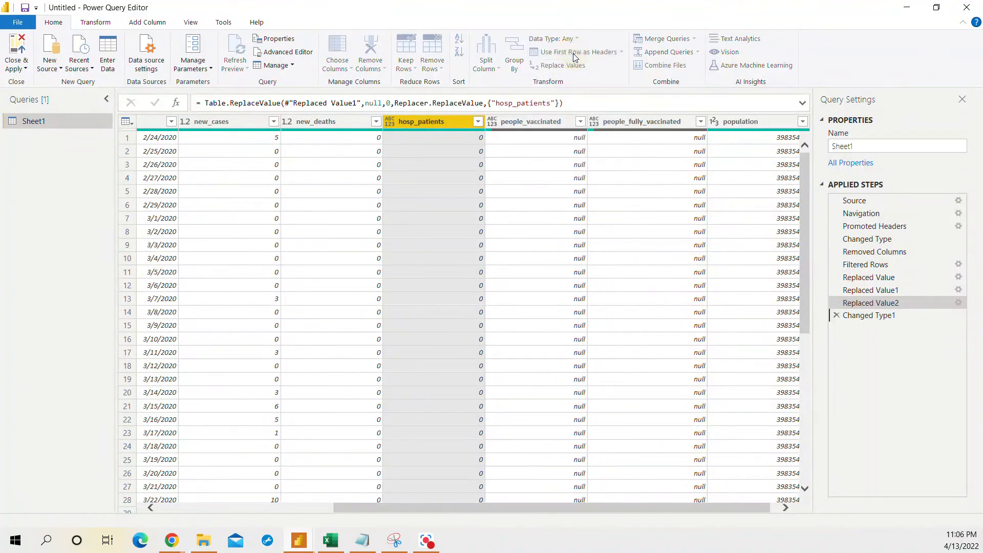
pyautogui.click(575, 38)
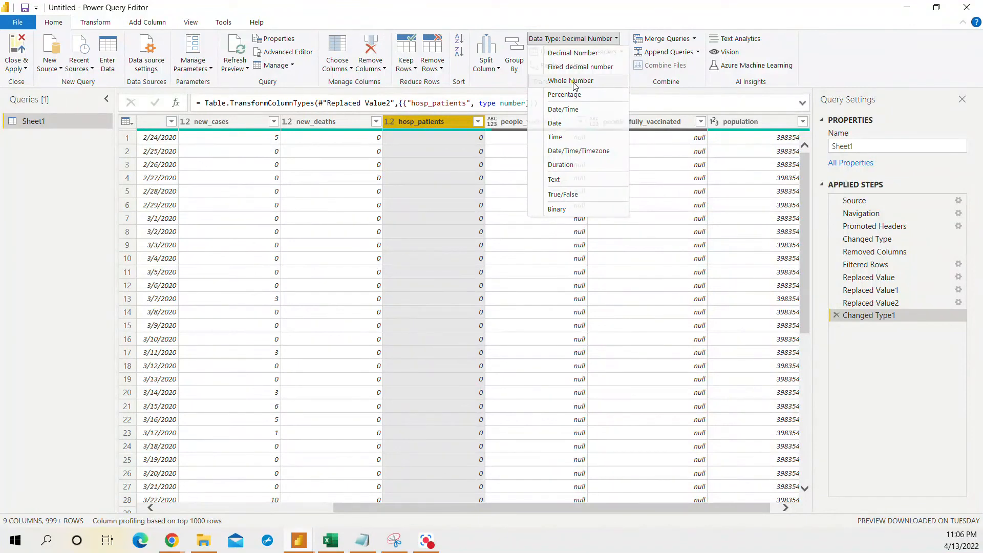
pyautogui.click(573, 82)
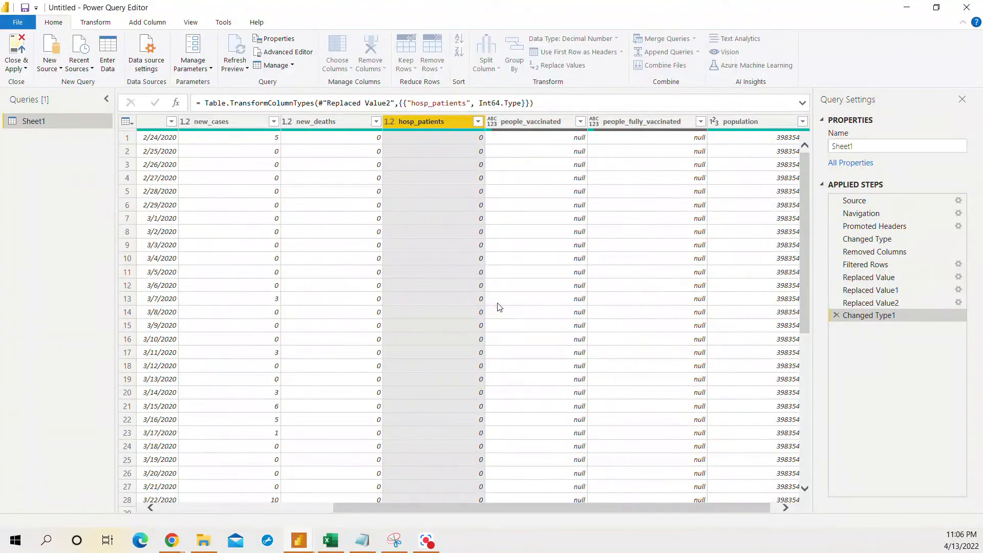
# Set the people_vaccinated column's data type to Whole Number and replace its null values with 0
pyautogui.click(507, 123)
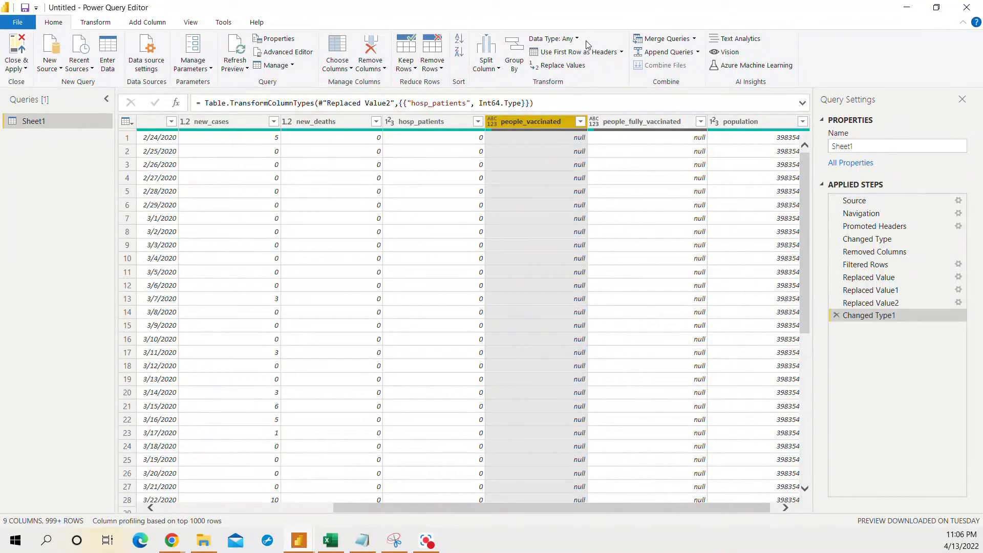
pyautogui.click(556, 39)
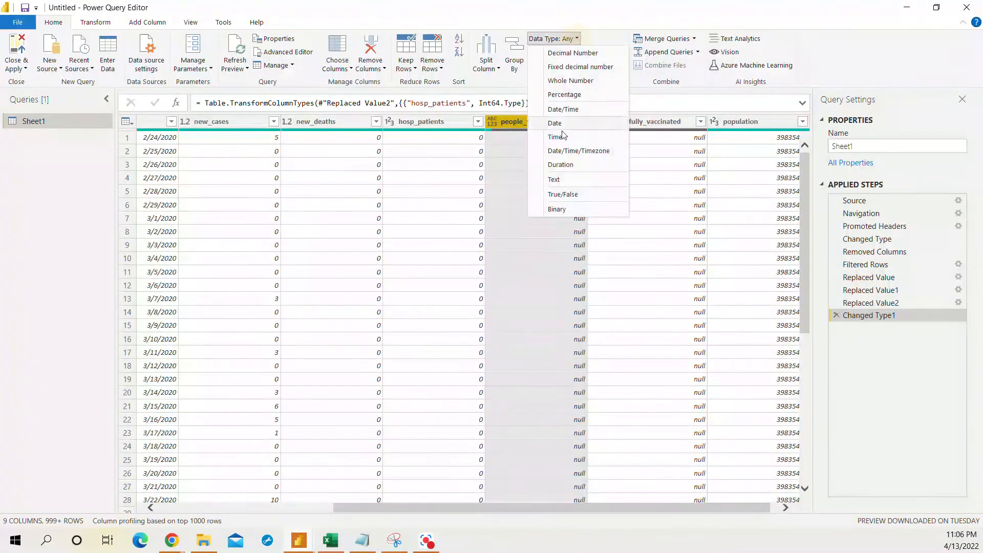
pyautogui.click(573, 80)
pyautogui.click(563, 66)
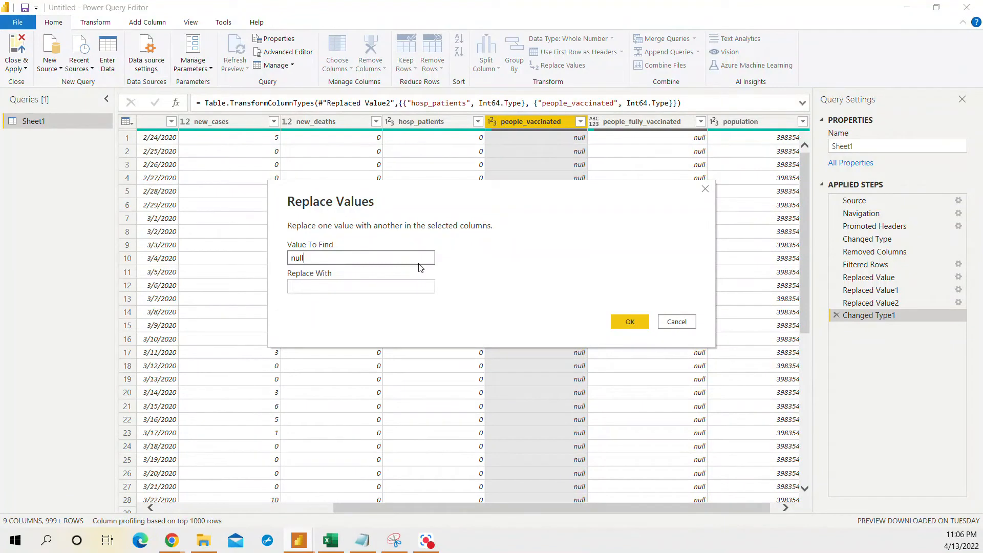
pyautogui.press('Tab')
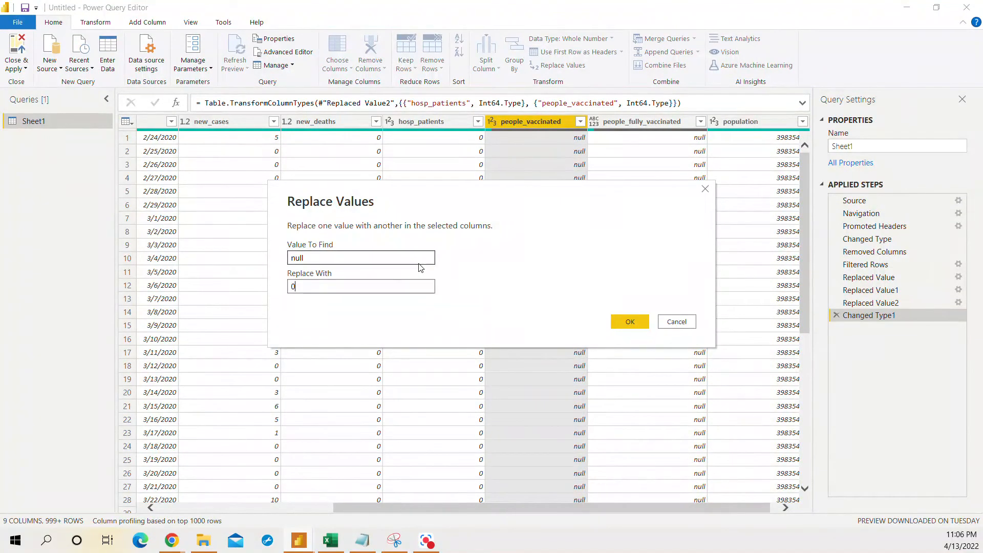
pyautogui.press('Return')
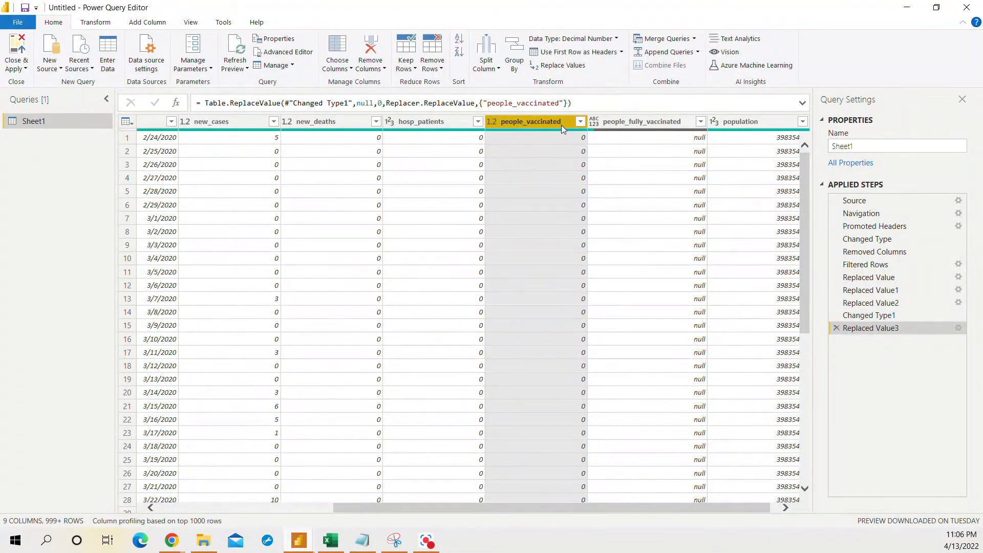
# Rename the people_vaccinated column as people_vaccinated_with_1_shot
pyautogui.rightClick(552, 121)
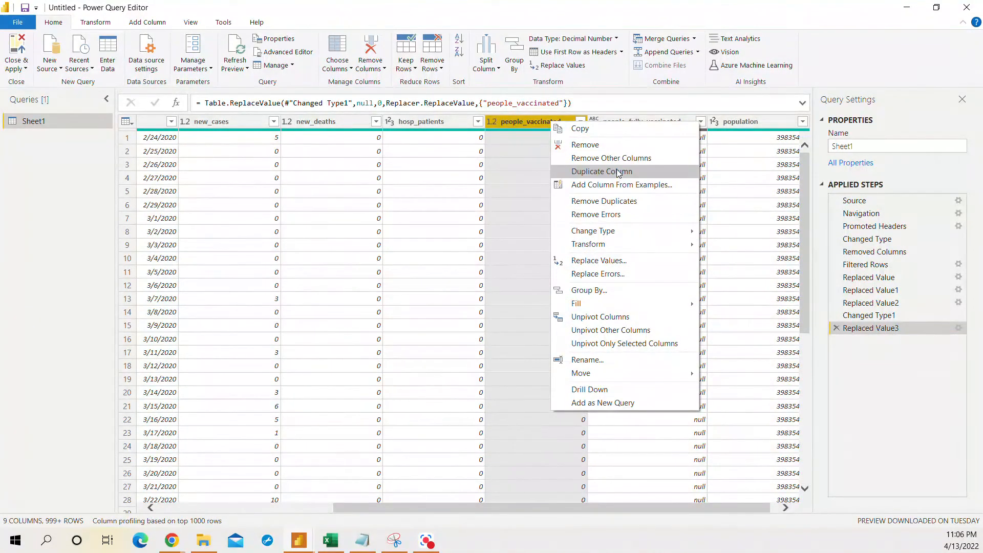
pyautogui.click(602, 360)
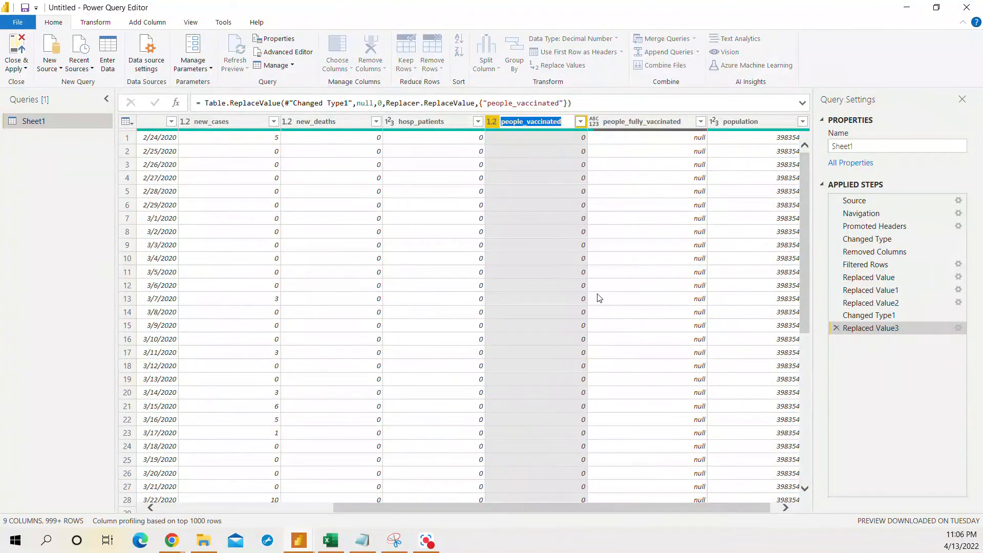
pyautogui.press('End')
pyautogui.write('_wt')
pyautogui.write('ith_1')
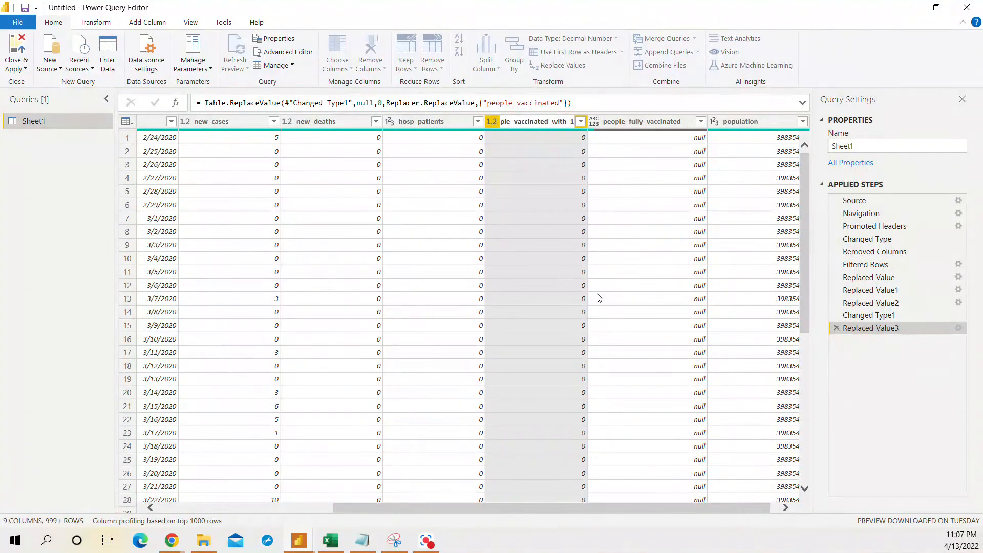
pyautogui.write('_shot')
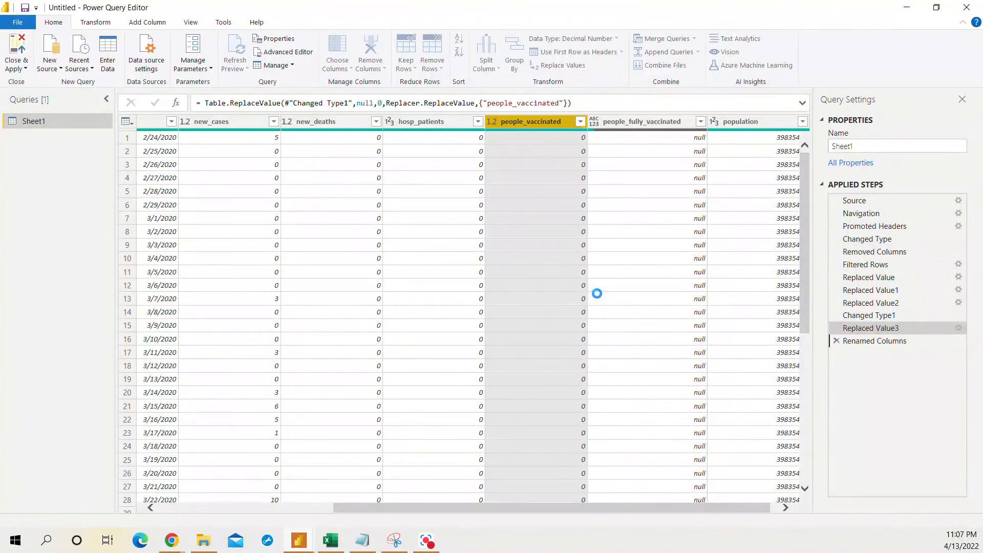
pyautogui.press('Return')
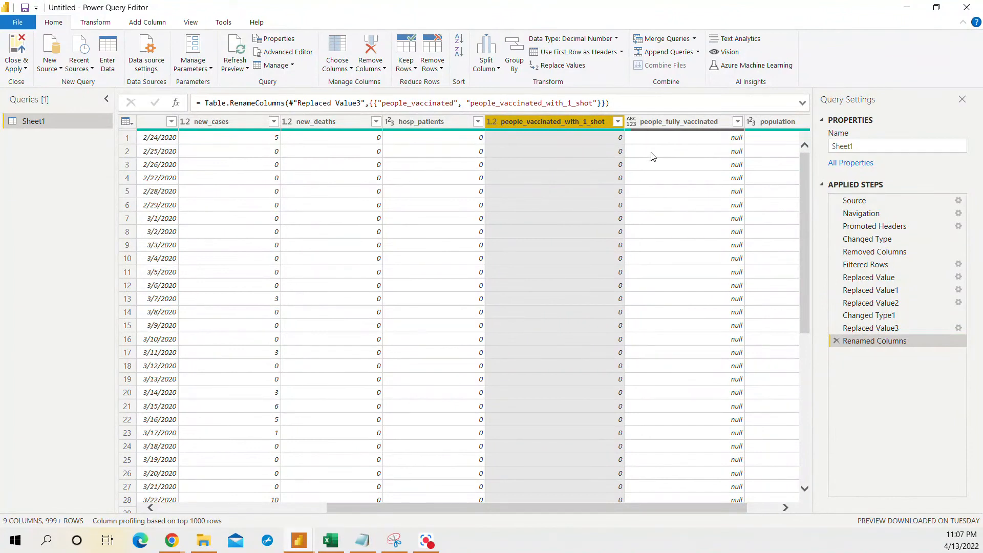
pyautogui.click(666, 123)
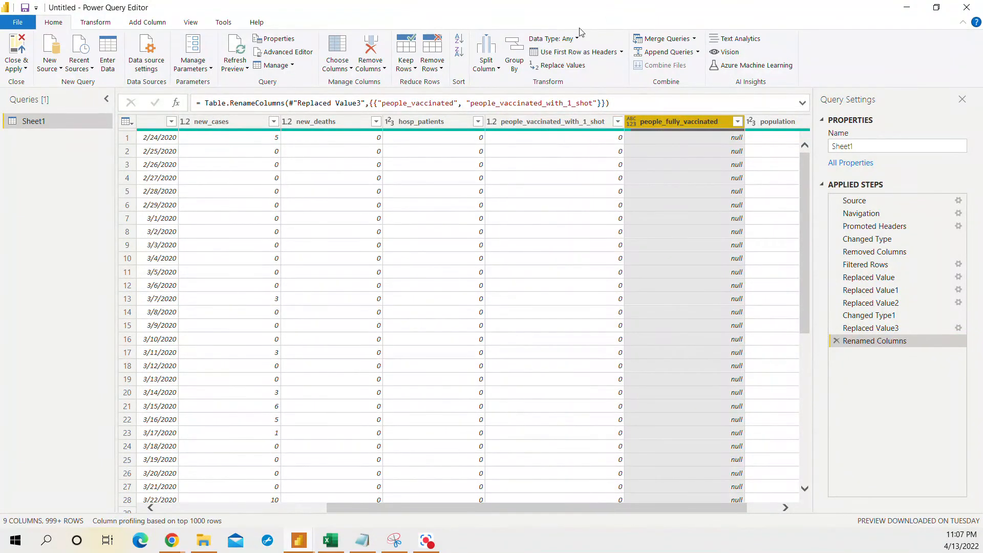
pyautogui.click(557, 52)
pyautogui.click(561, 38)
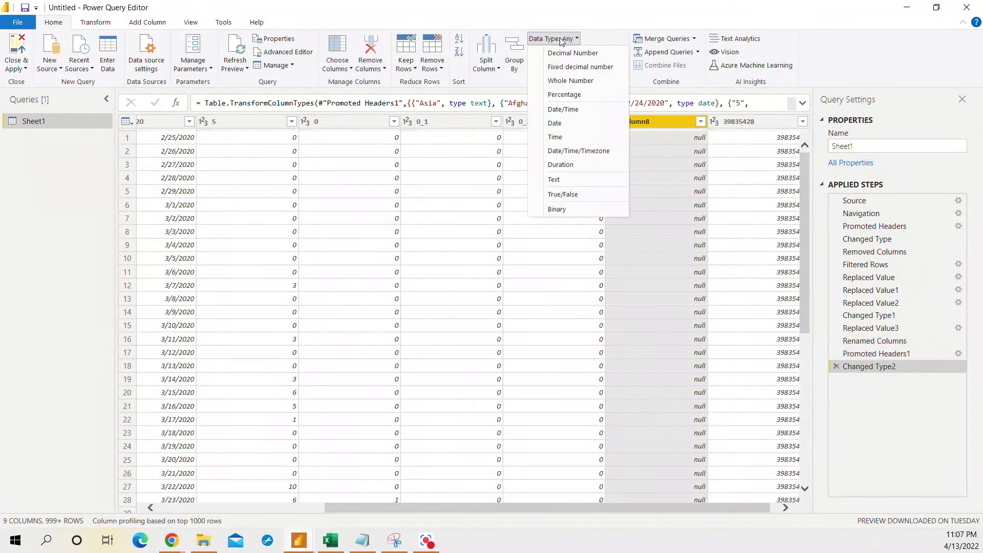
pyautogui.click(561, 39)
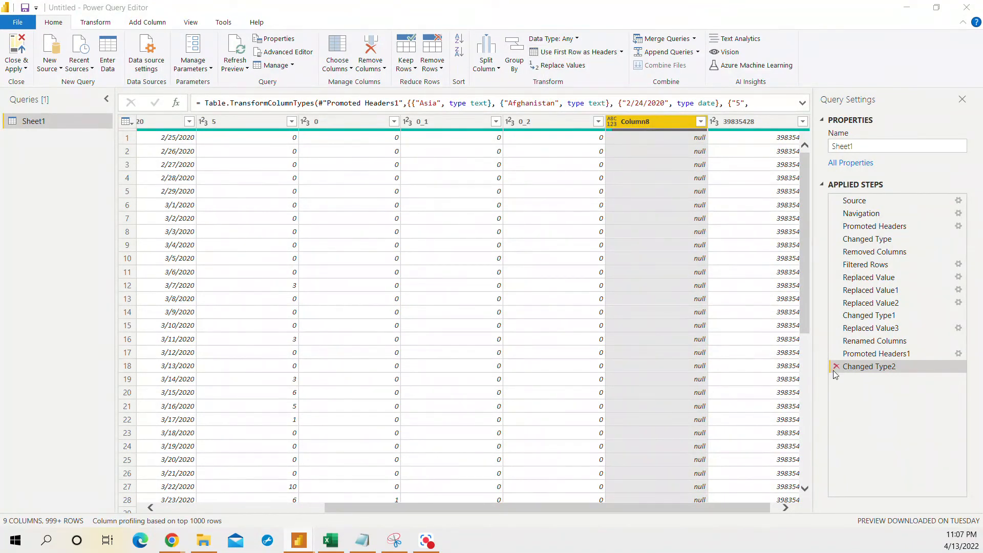
pyautogui.click(834, 354)
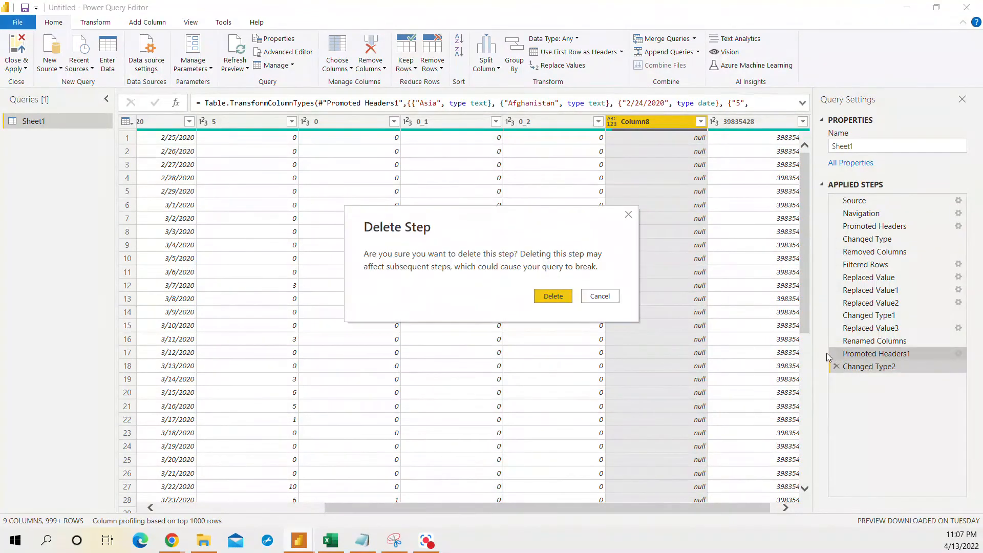
pyautogui.click(554, 297)
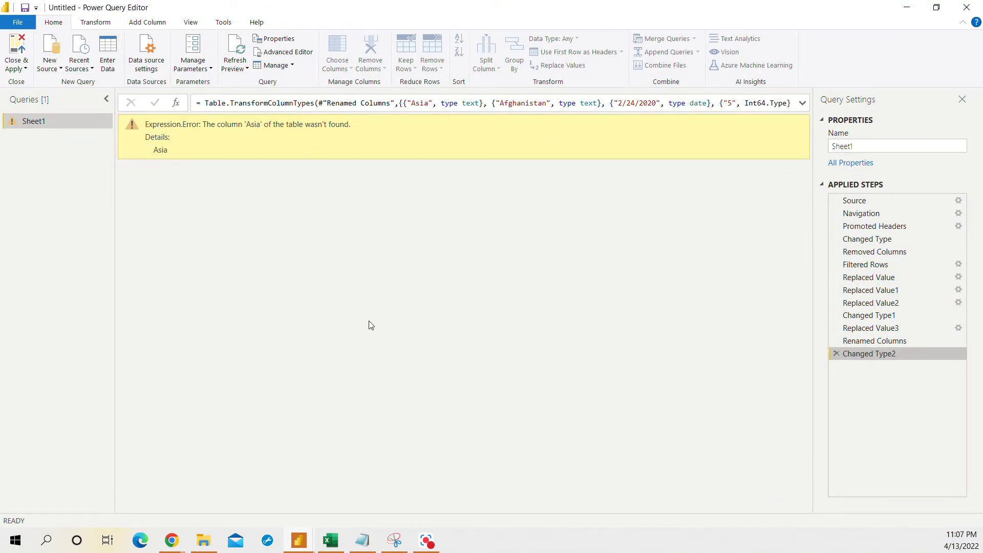
pyautogui.click(837, 353)
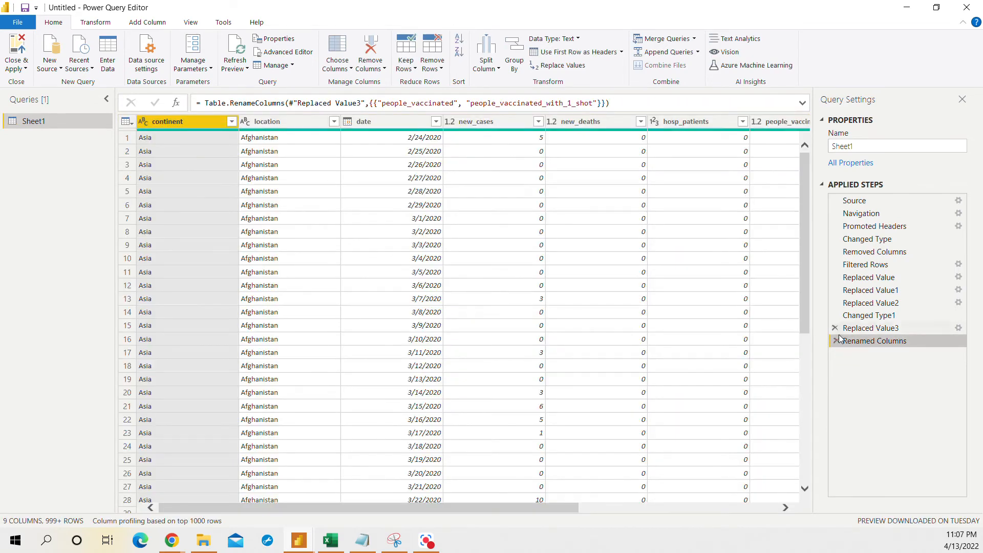
# Replace null values with 0 in the people_fully_vaccinated column
pyautogui.moveTo(487, 510); pyautogui.dragTo(686, 509)
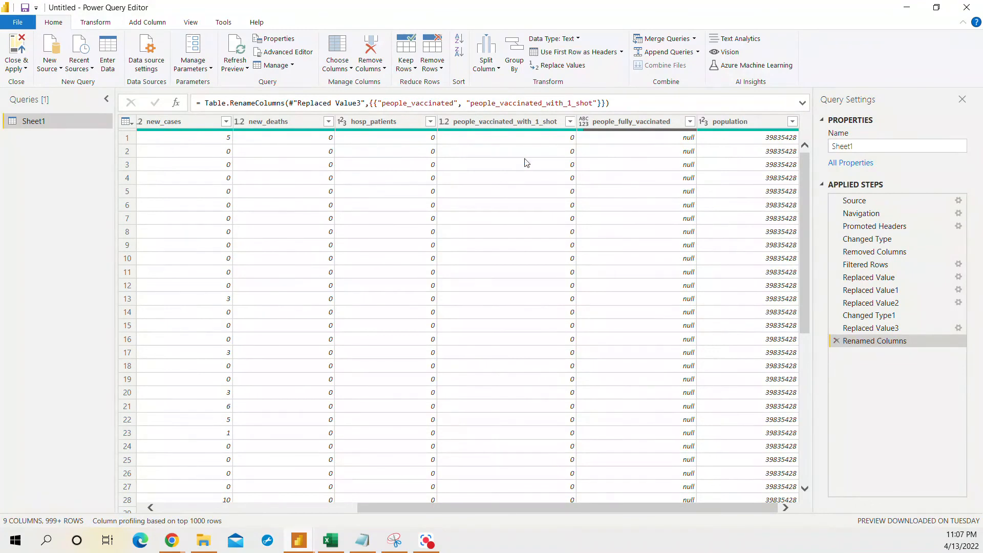
pyautogui.click(489, 125)
pyautogui.click(624, 125)
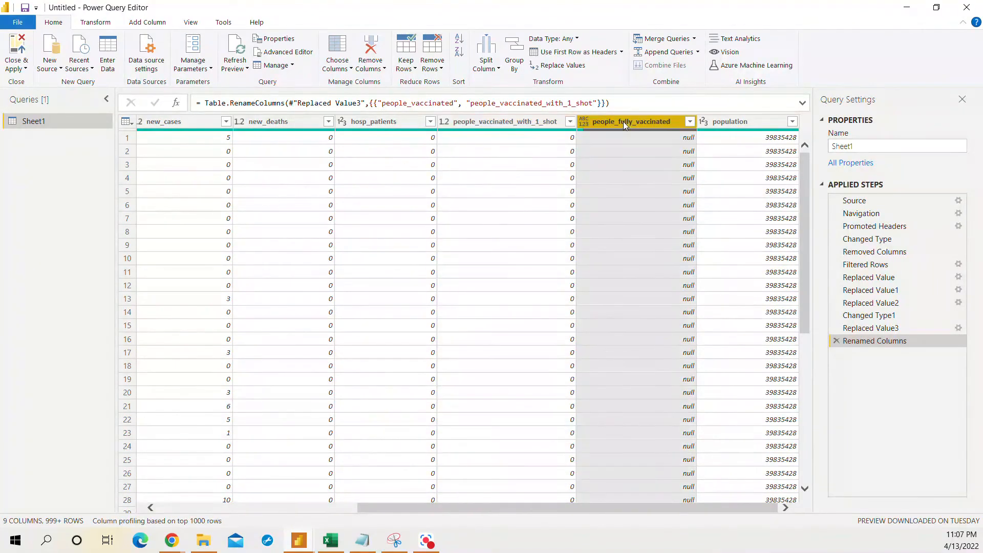
pyautogui.click(540, 128)
pyautogui.click(610, 123)
pyautogui.click(563, 66)
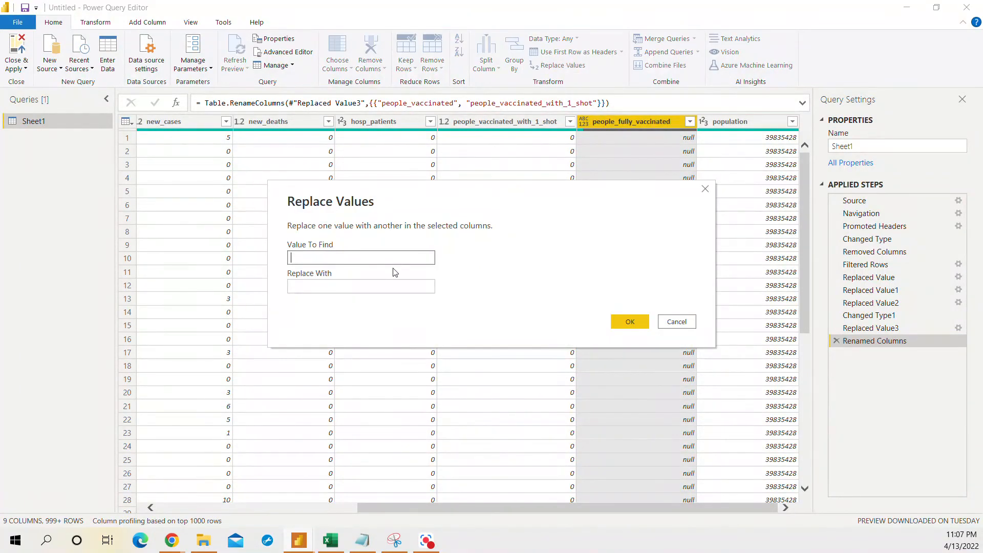
pyautogui.press('Tab')
pyautogui.write('0')
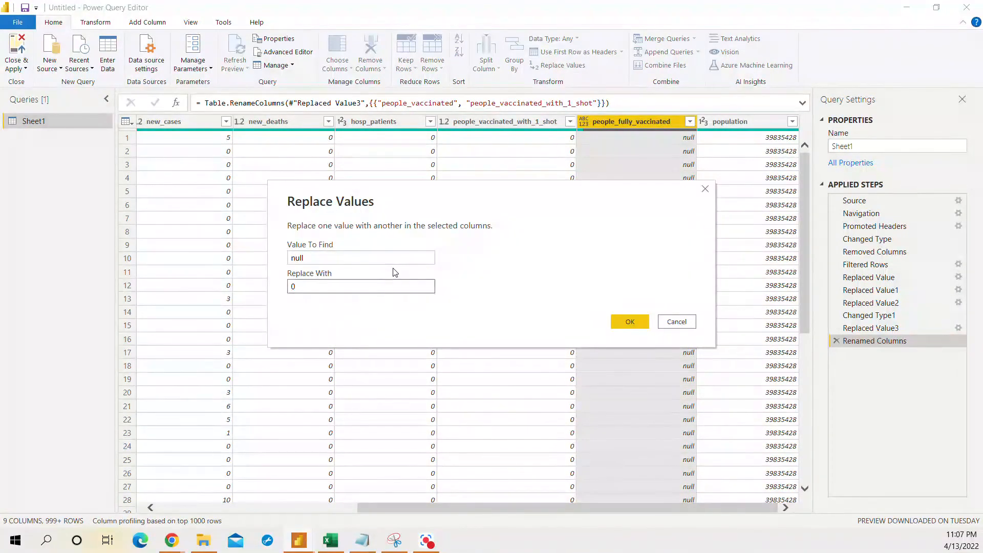
pyautogui.press('Return')
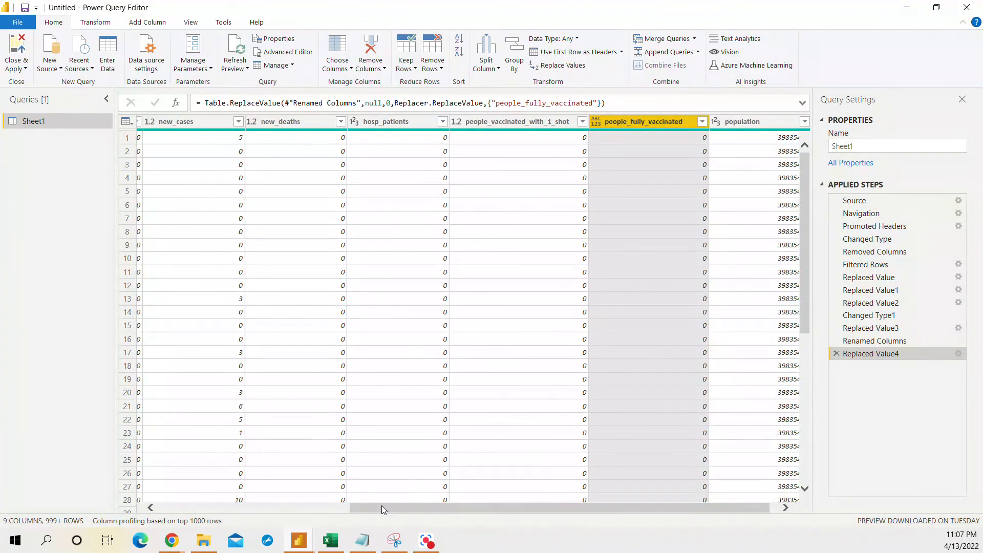
# Rename the Sheet1 query as Covid Data
pyautogui.moveTo(362, 506); pyautogui.dragTo(191, 492)
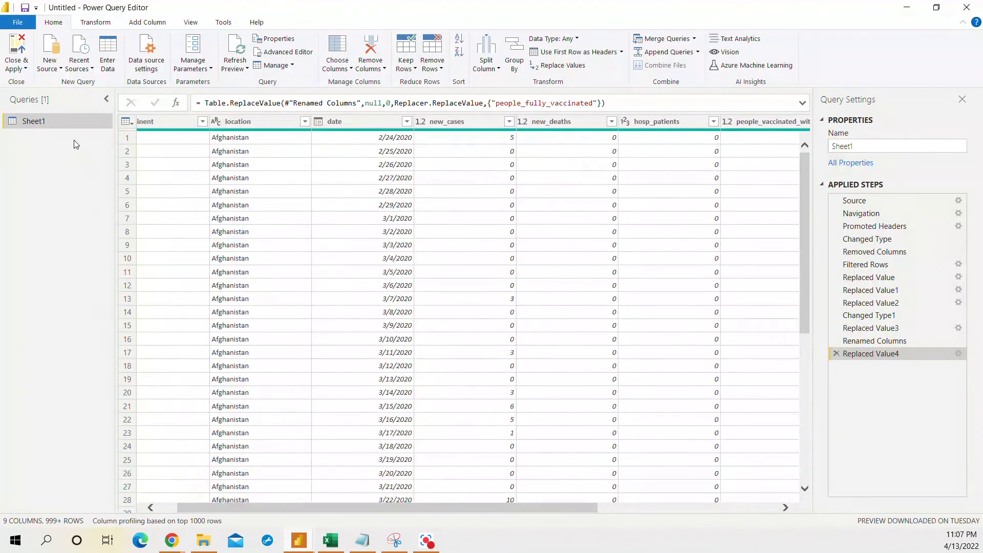
pyautogui.rightClick(32, 124)
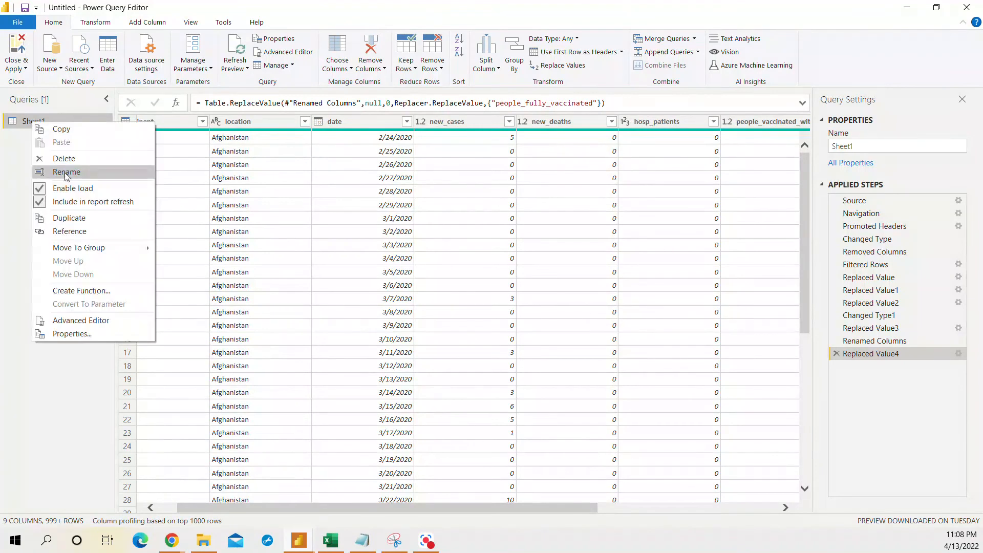
pyautogui.click(34, 120)
pyautogui.rightClick(33, 120)
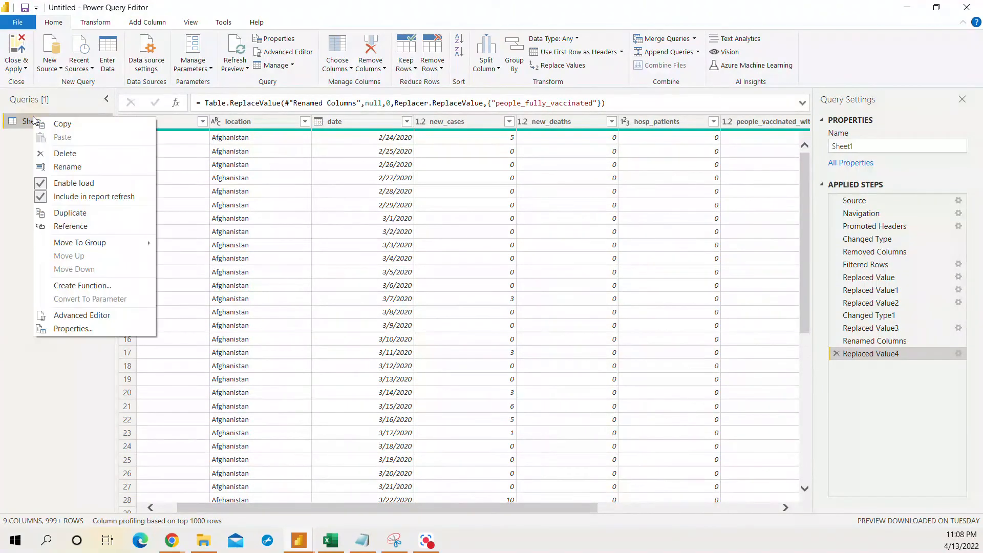
pyautogui.click(79, 165)
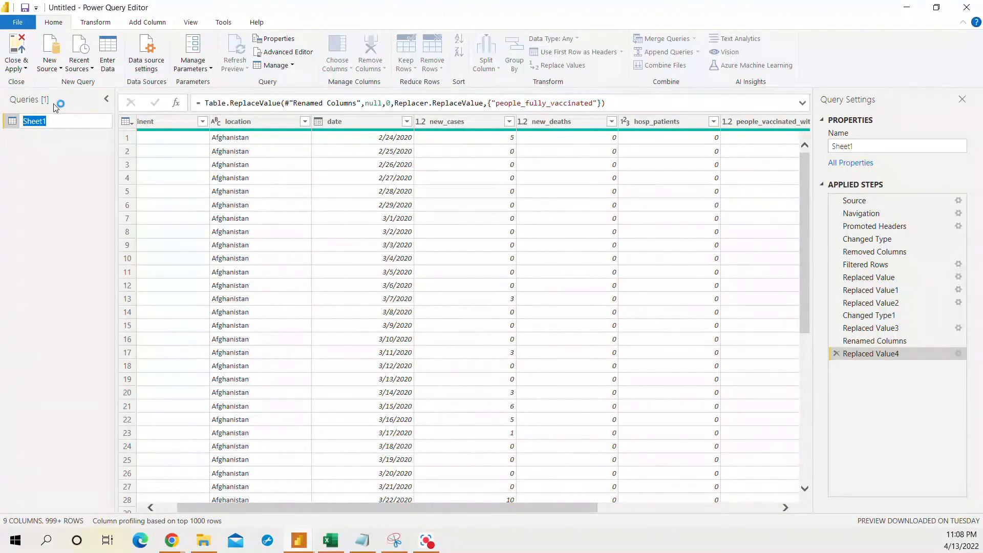
pyautogui.write('Covid Data')
pyautogui.press('Return')
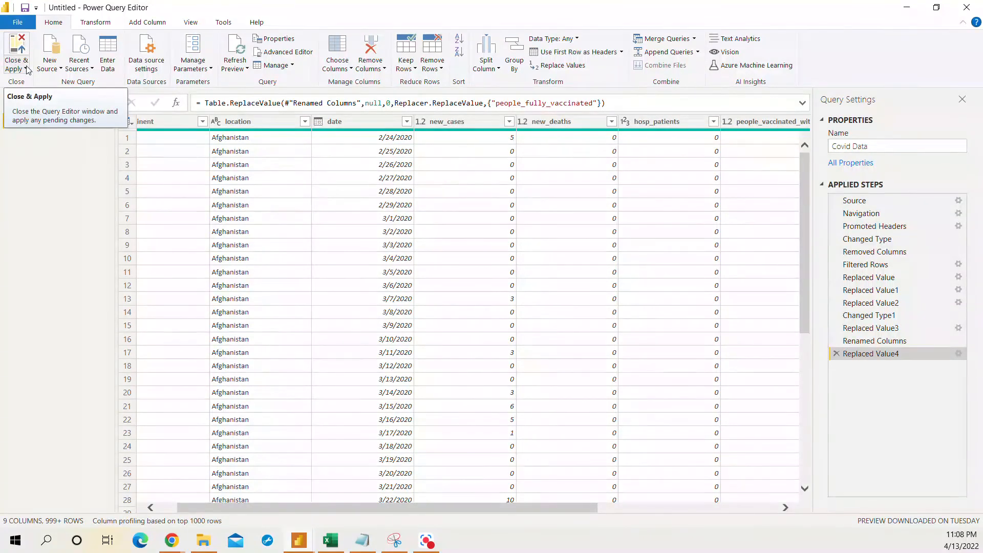
# Close Power Query Editor and apply the changes to the Power BI Desktop report, and expand the Covid Data table's fields
pyautogui.moveTo(231, 508); pyautogui.dragTo(184, 516)
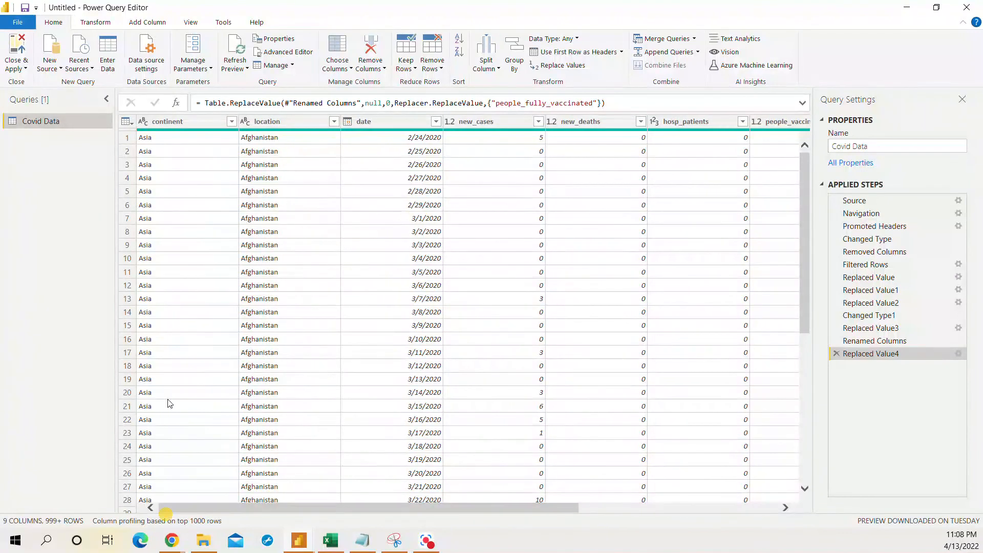
pyautogui.click(22, 50)
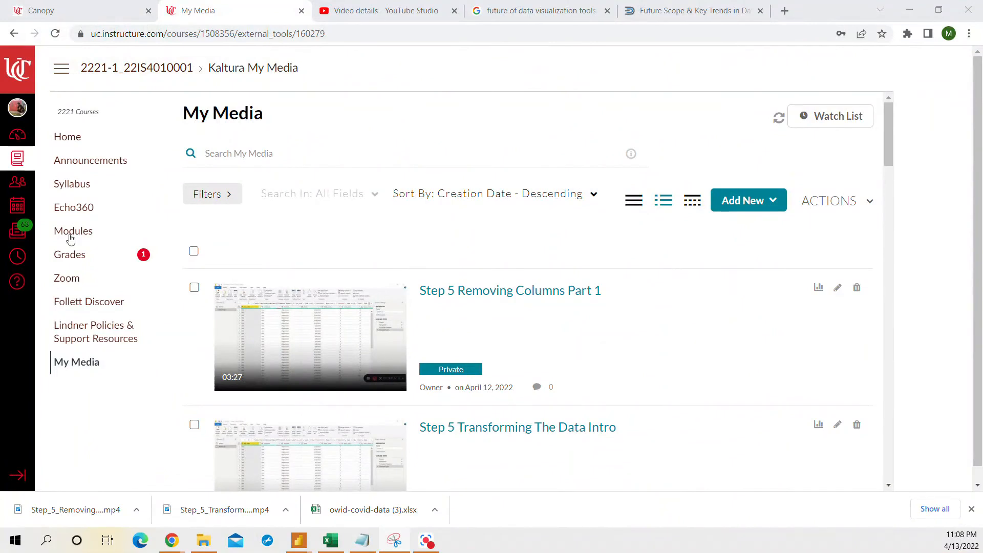
pyautogui.click(299, 541)
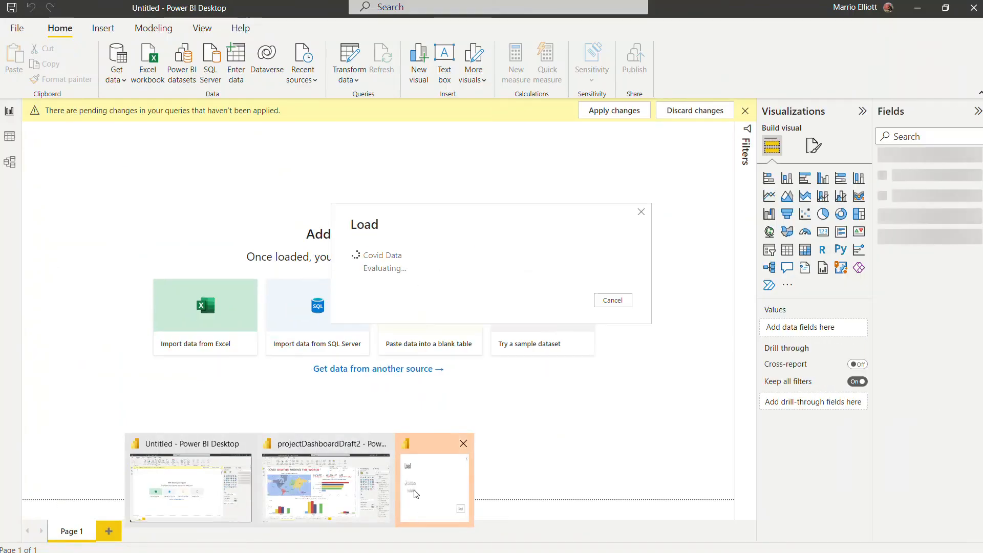
pyautogui.click(421, 490)
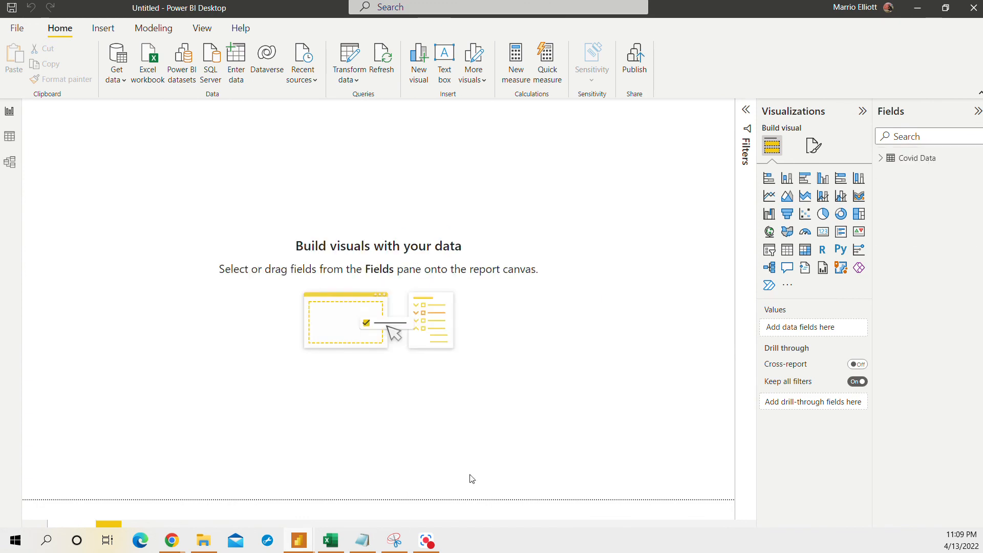
pyautogui.click(880, 160)
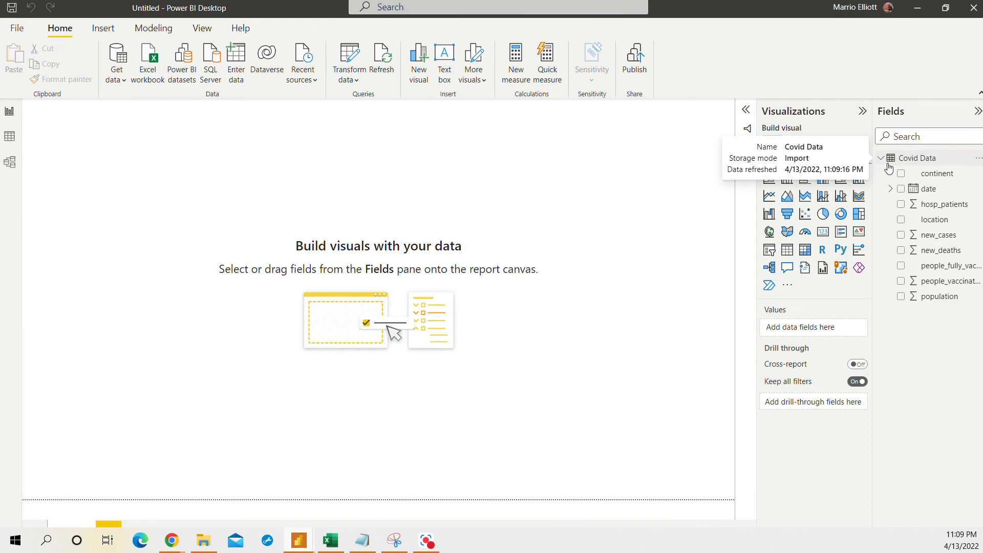